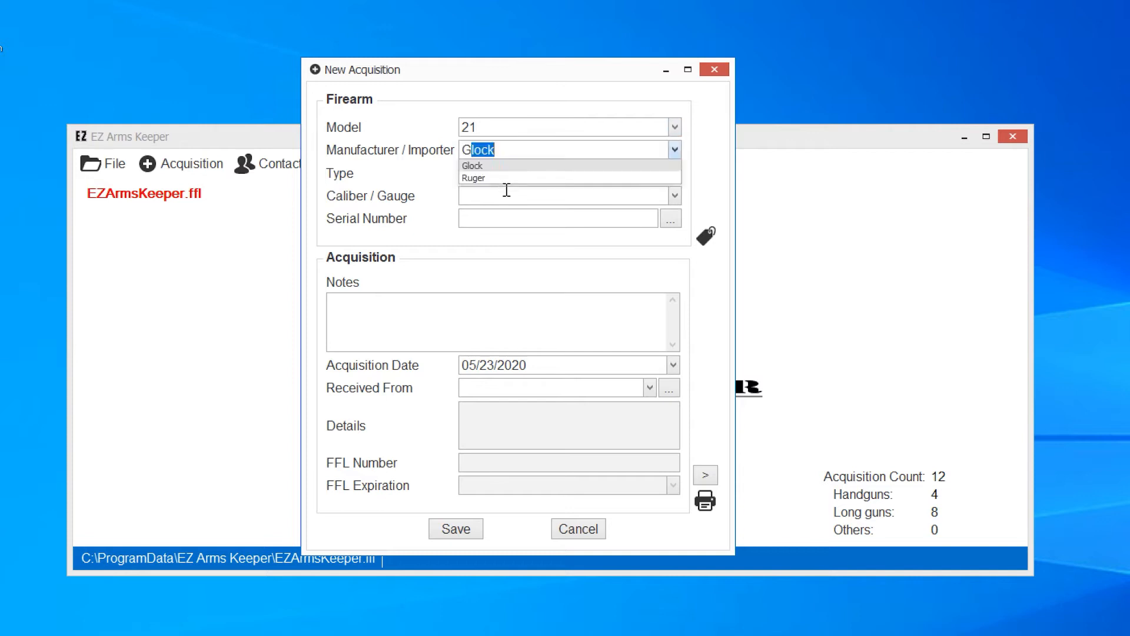
- Complete the firearm details with manufacturer Glock, type Pistol, caliber .45 ACP and serial number G21SN1
key(Tab)
text(P)
key(Tab)
text(.45)
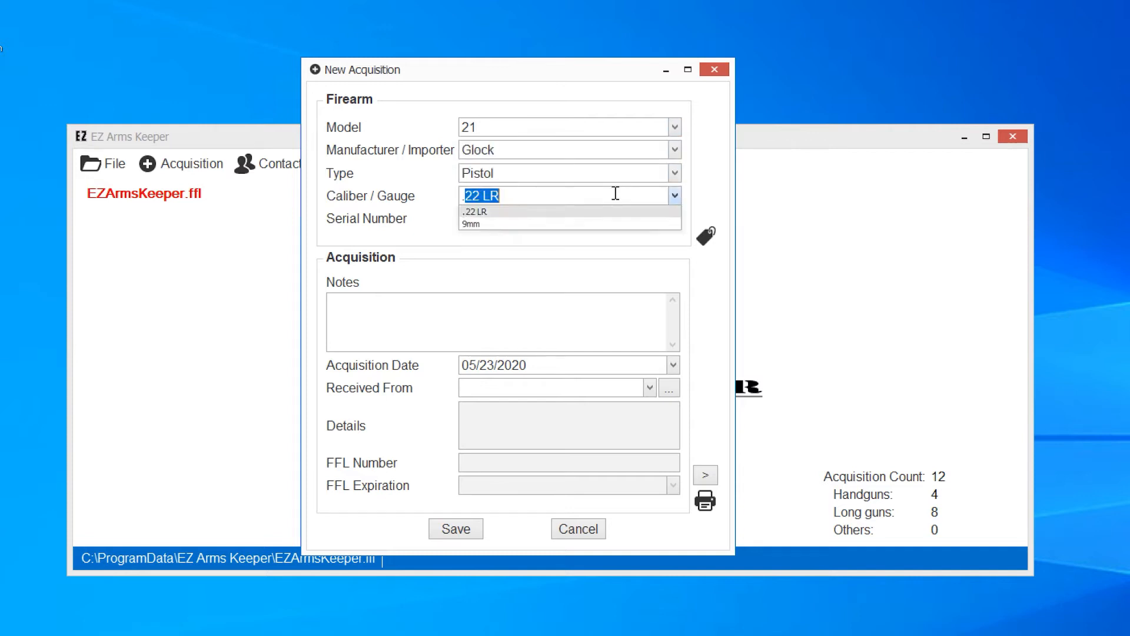
key(Tab)
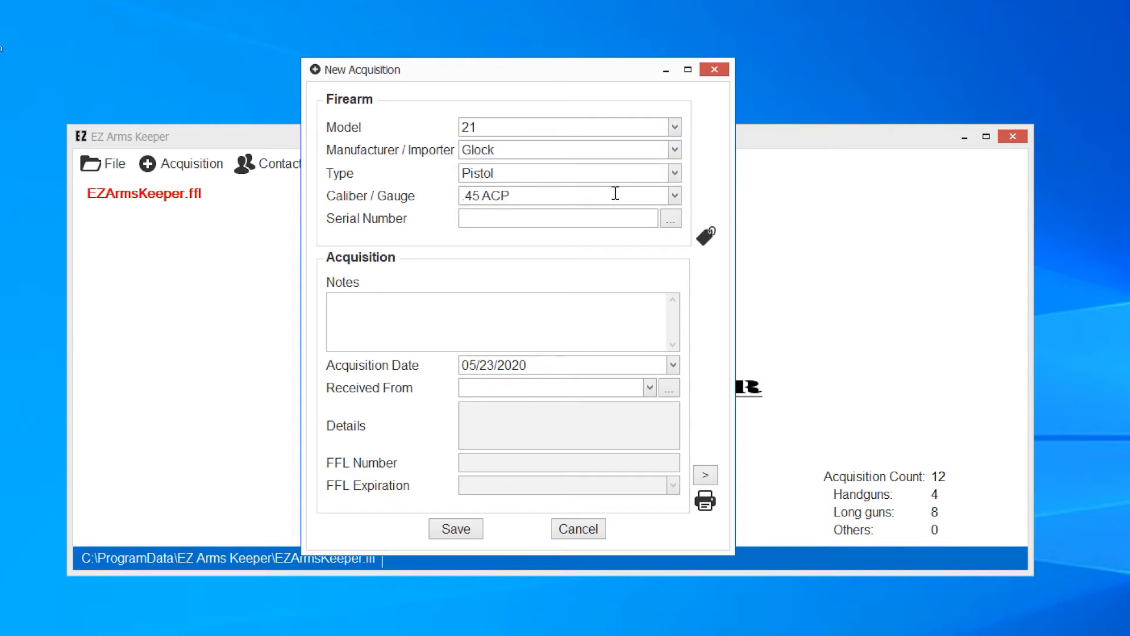
text(G21SN1)
click(595, 387)
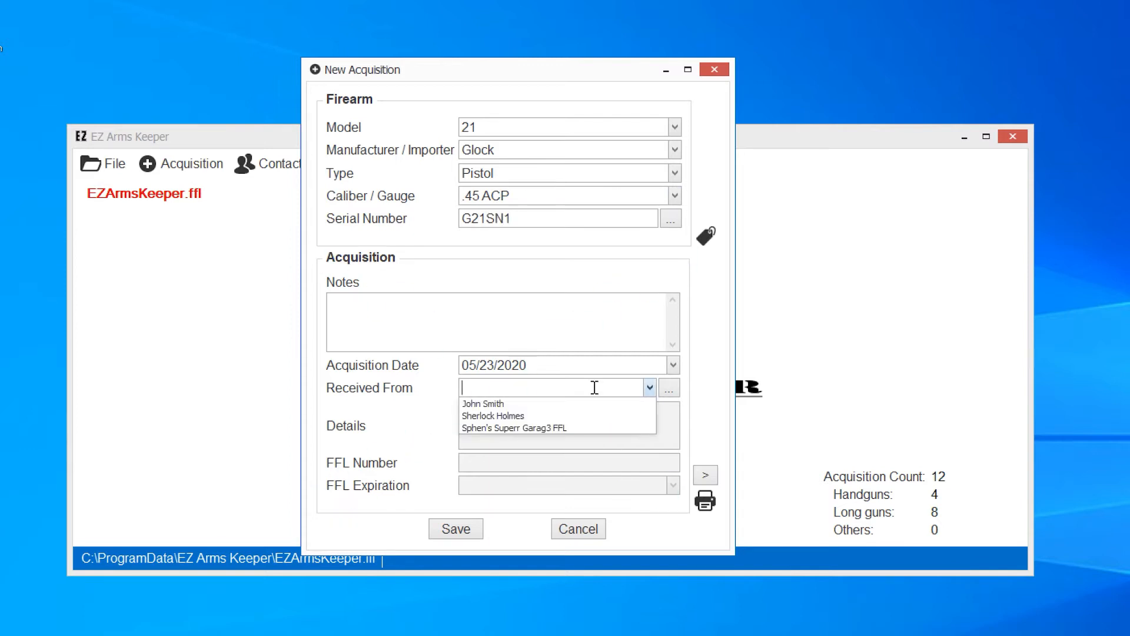
click(432, 403)
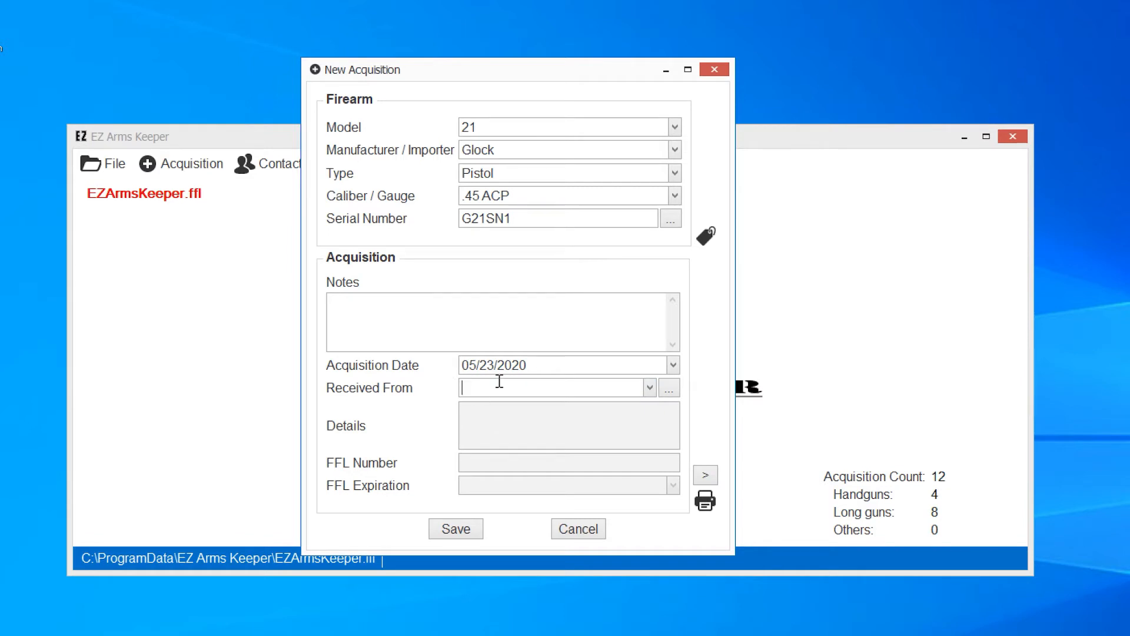
text(HJ)
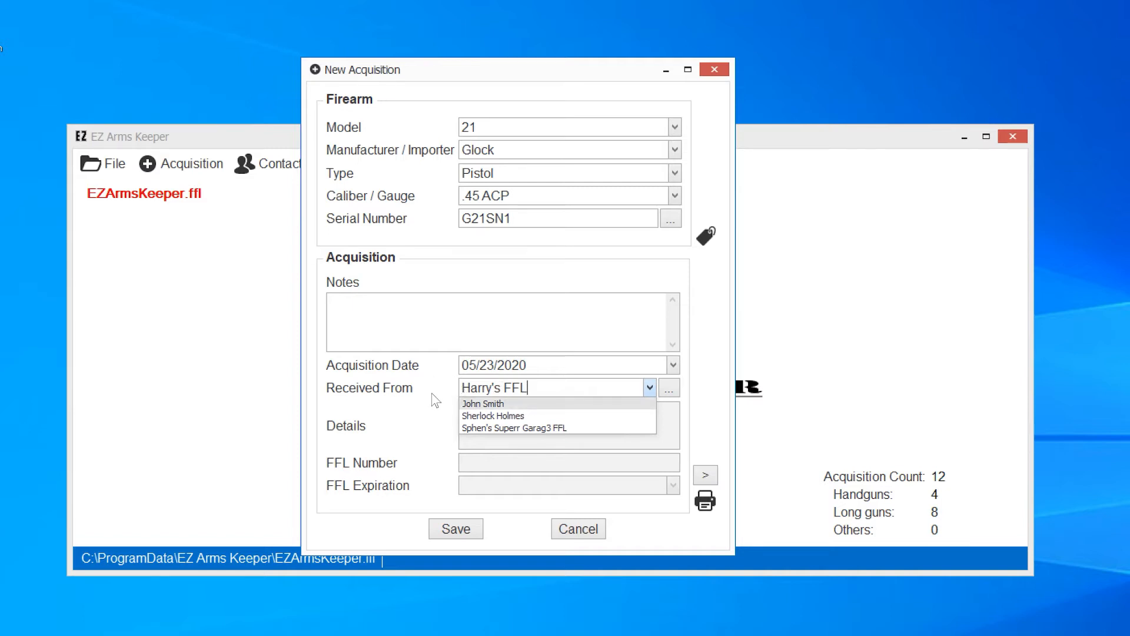
key(BackSpace)
key(BackSpace)
key(BackSpace)
key(BackSpace)
key(BackSpace)
key(BackSpace)
key(BackSpace)
key(BackSpace)
key(BackSpace)
key(BackSpace)
key(BackSpace)
- Create a new FFL contact for Received From: enter the license number, expiration 02/02/2021, name Harry's Awesome Gun Shop LLC, address, phone and e-mail
click(671, 390)
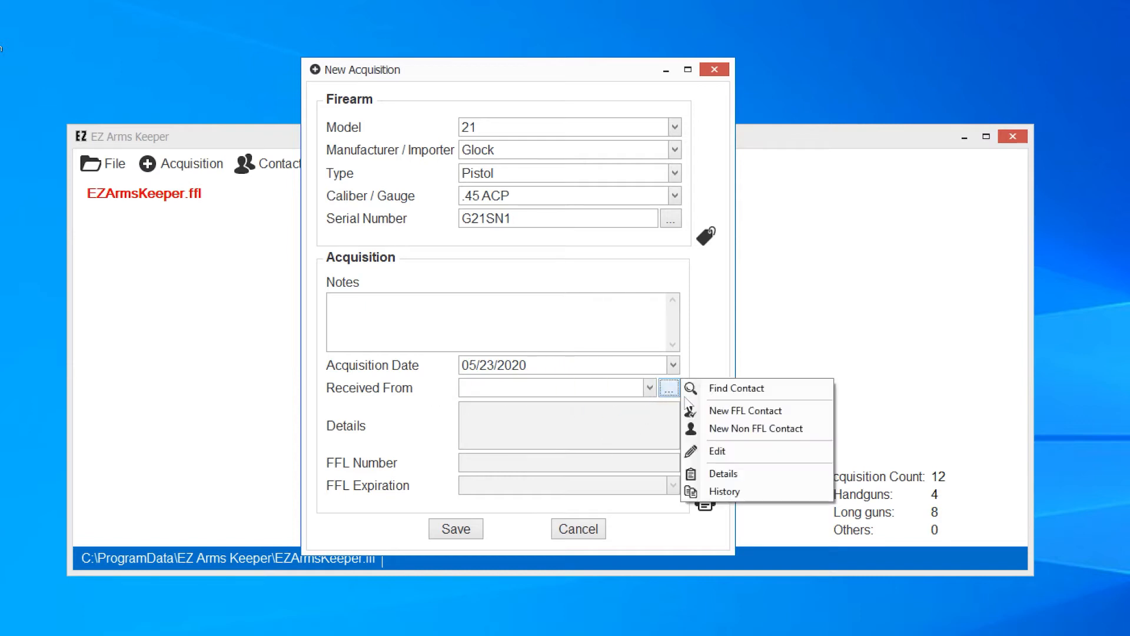
click(721, 410)
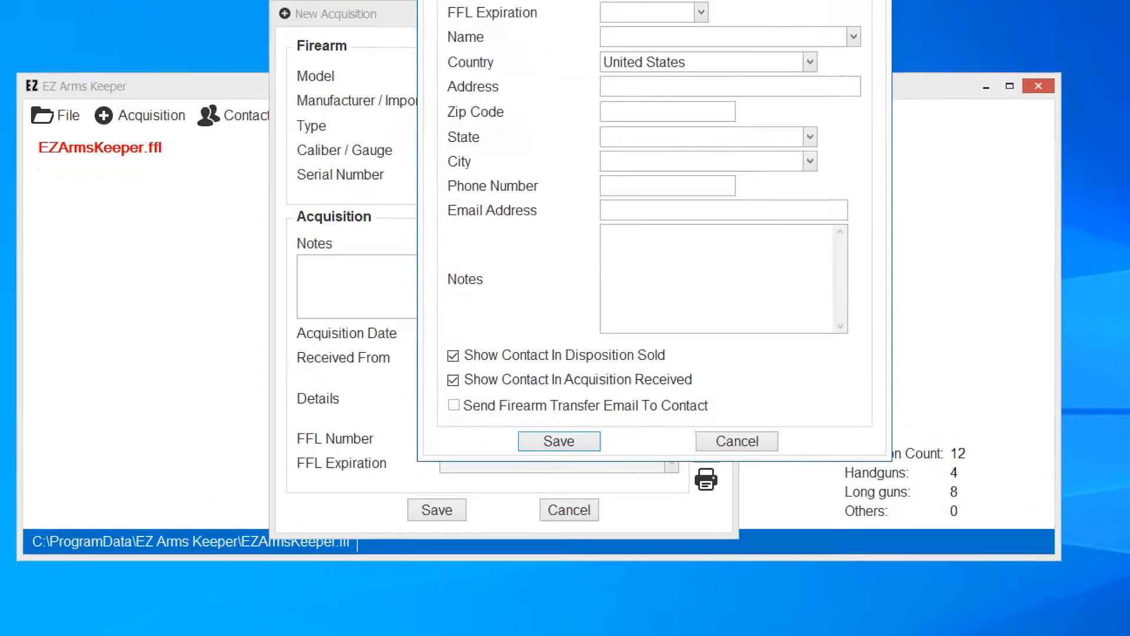
drag(602, 11, 644, 207)
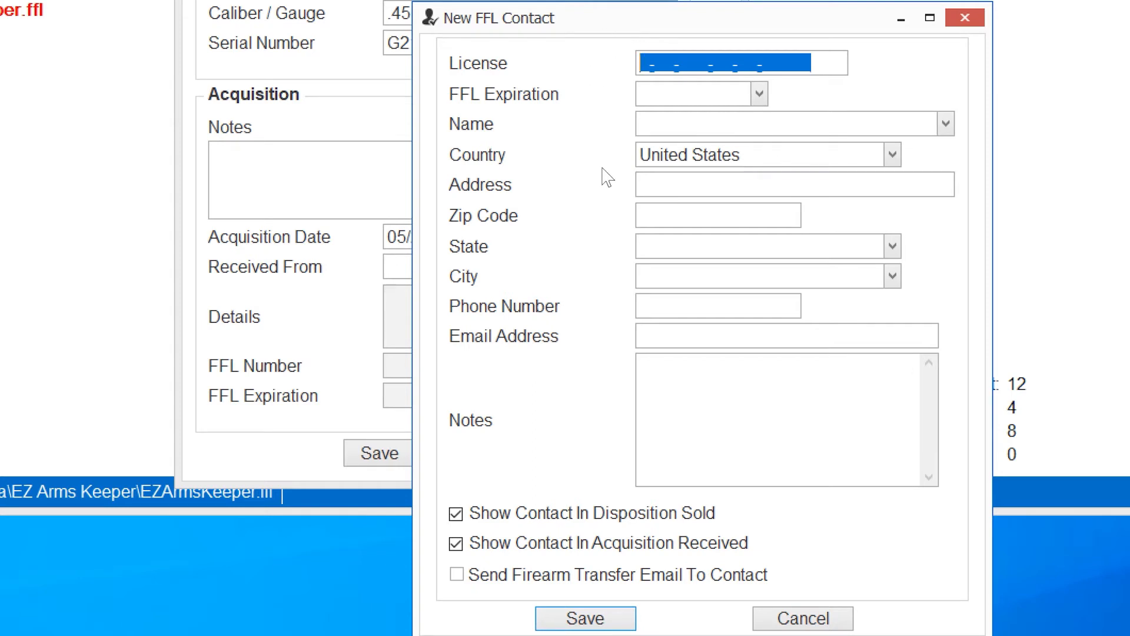
text(1-11-xx)
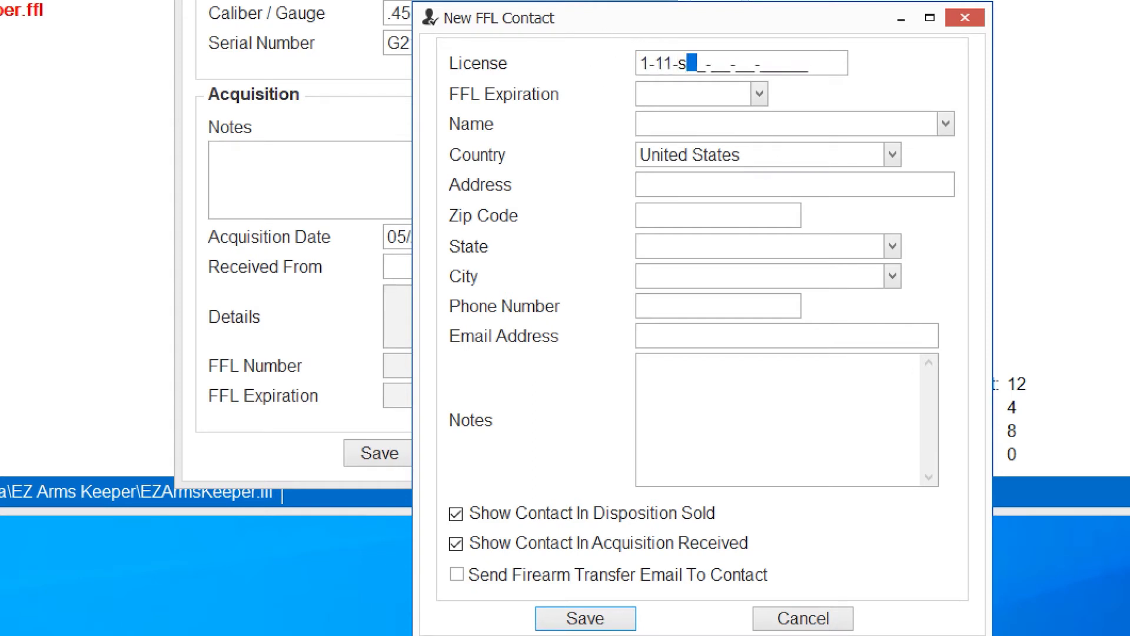
text(x-11-xx-11111)
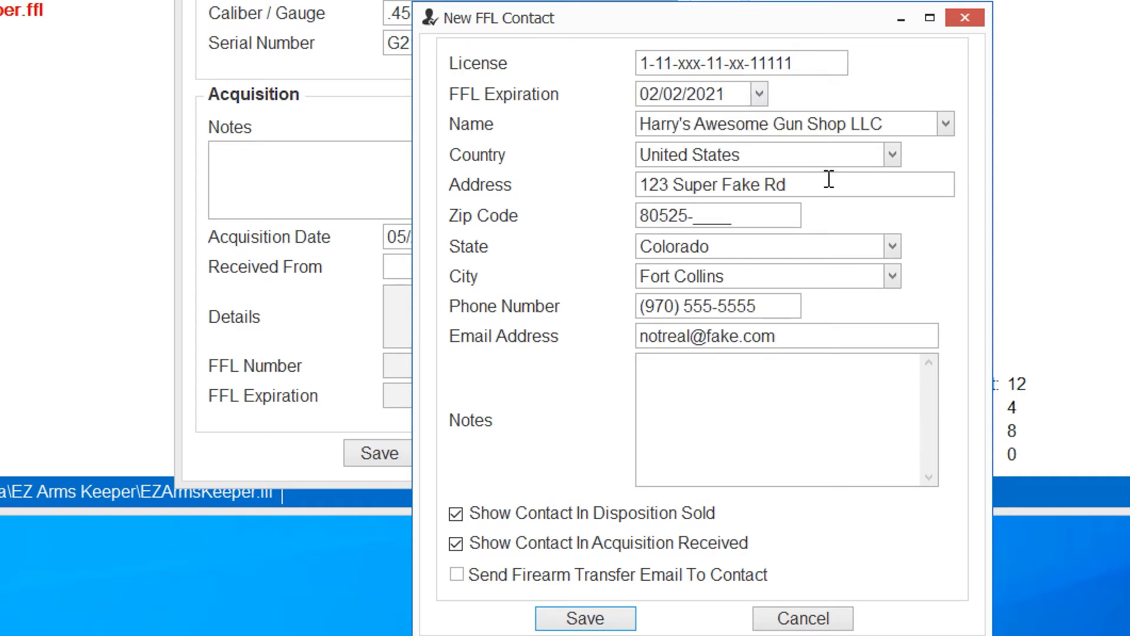
- Save the FFL contact without adding another one, and save the new acquisition
click(585, 618)
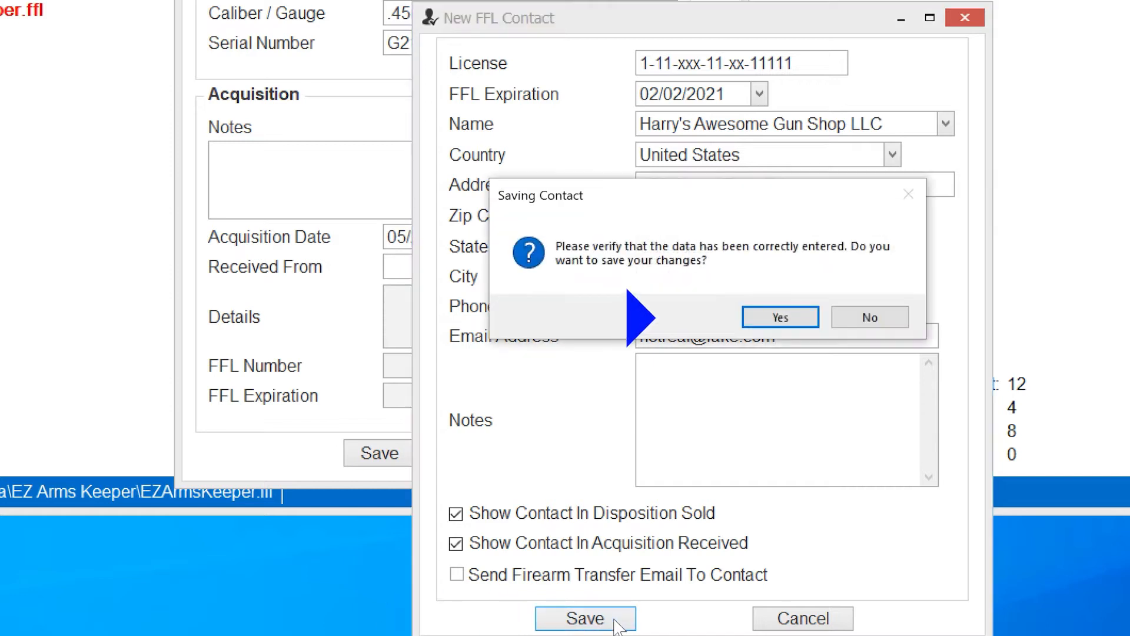
click(796, 318)
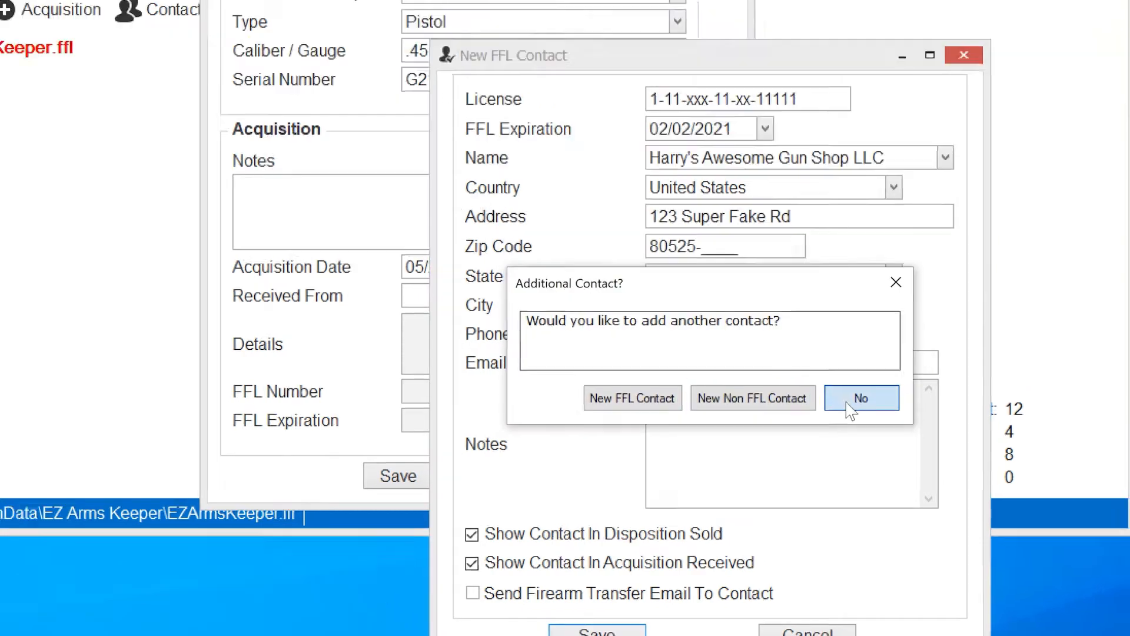
click(857, 373)
click(470, 559)
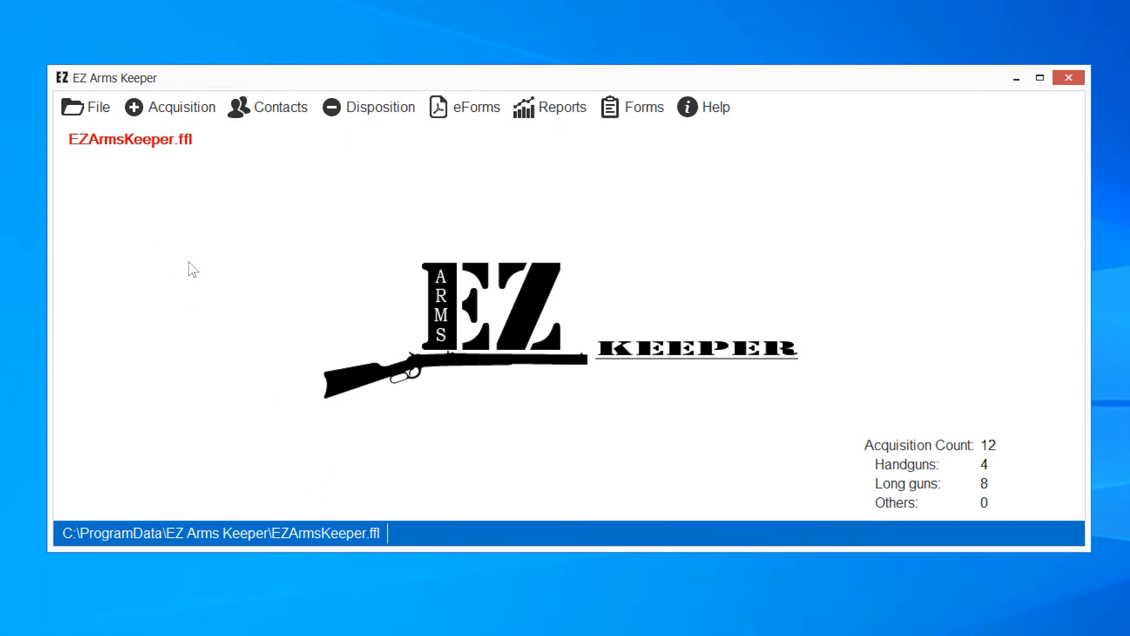
- Start a new disposition, find acquisitions by model 19 with the advanced find options, and choose the Glock with serial number G19SN232
click(370, 107)
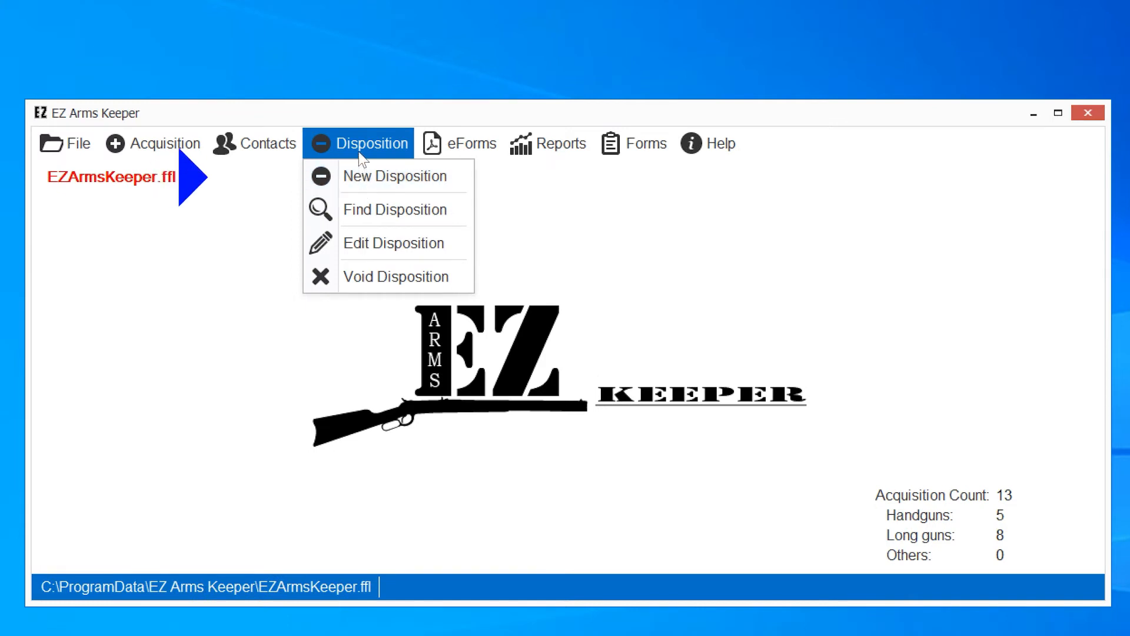
click(360, 179)
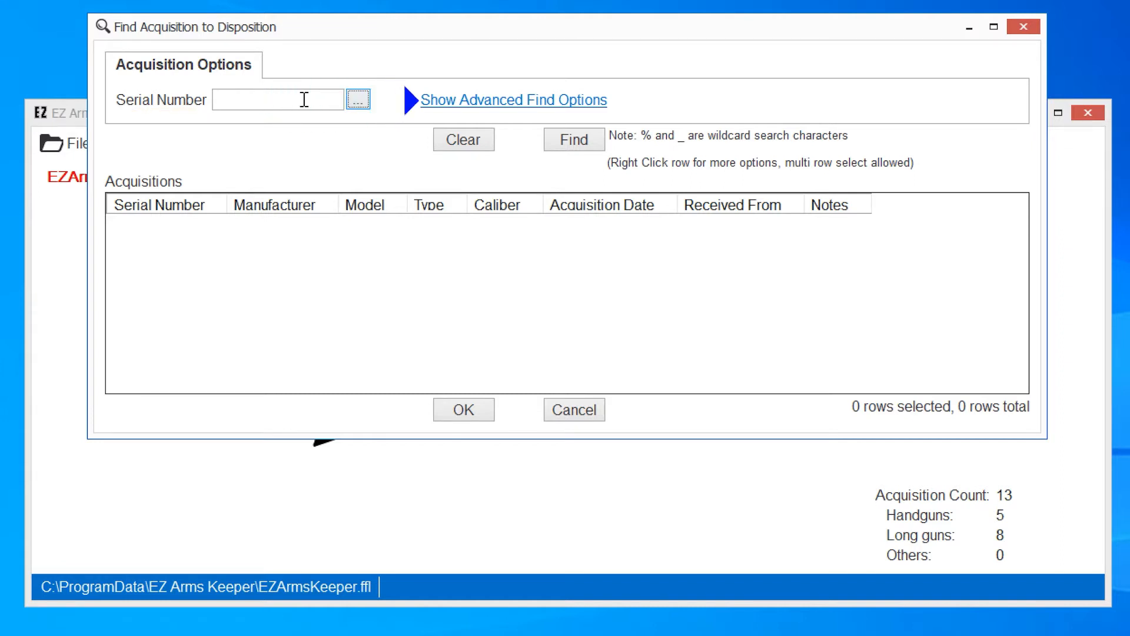
click(530, 100)
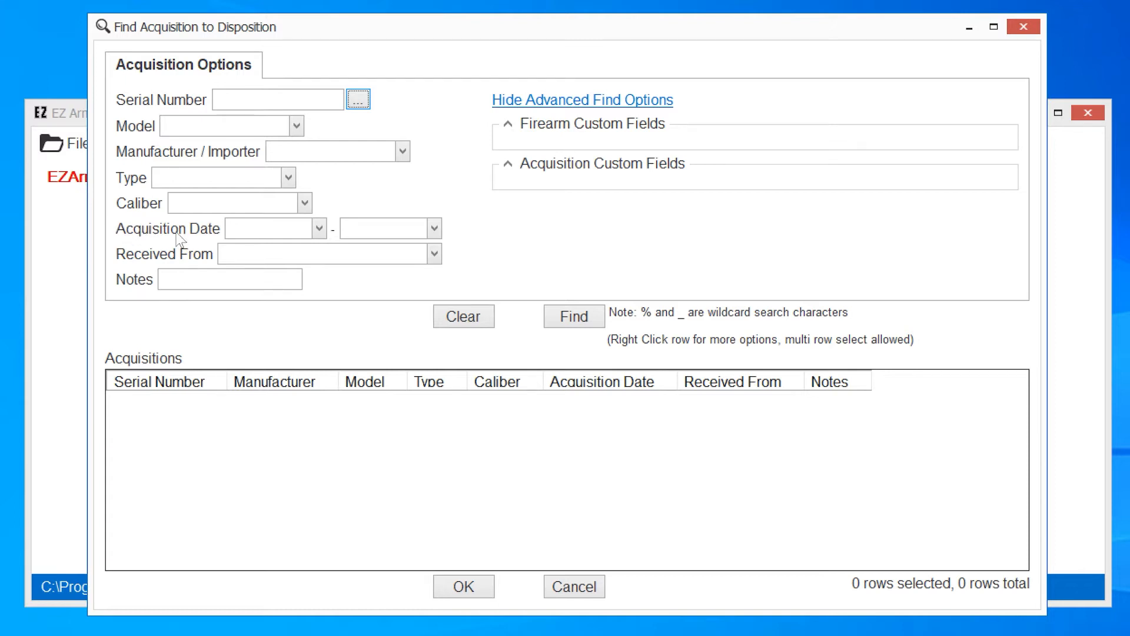
click(296, 125)
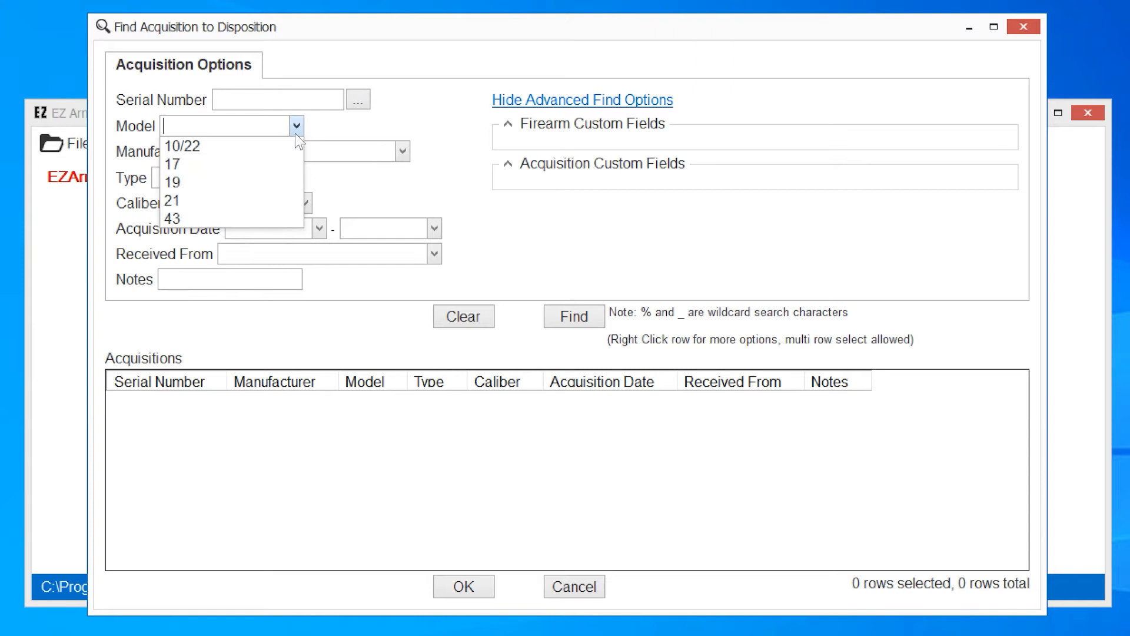
click(226, 182)
click(582, 315)
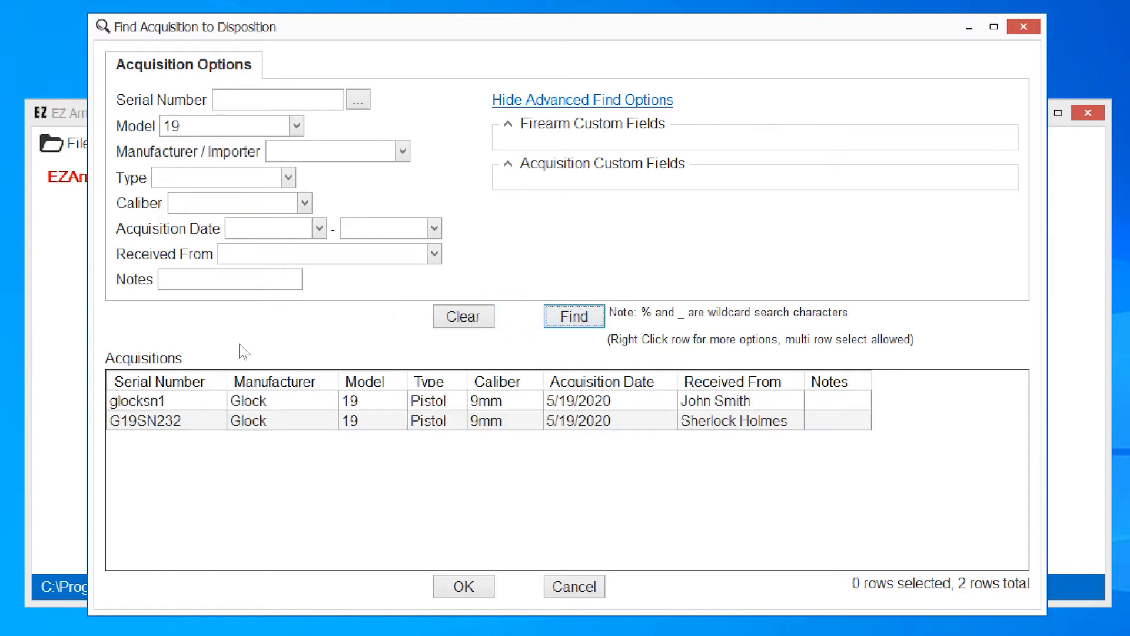
click(157, 422)
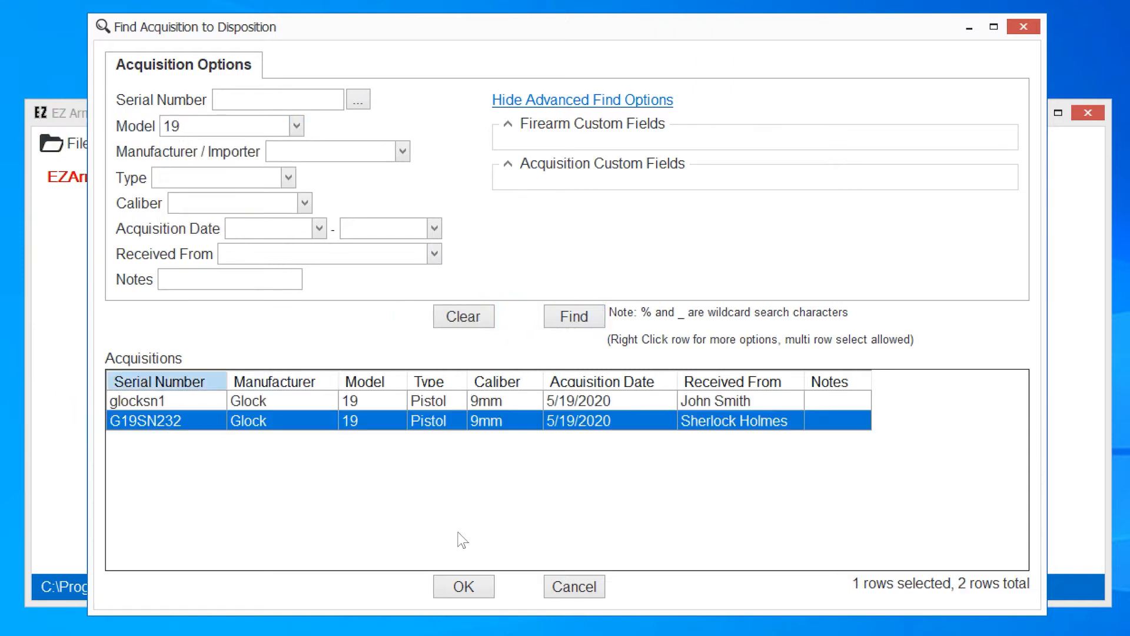
click(465, 588)
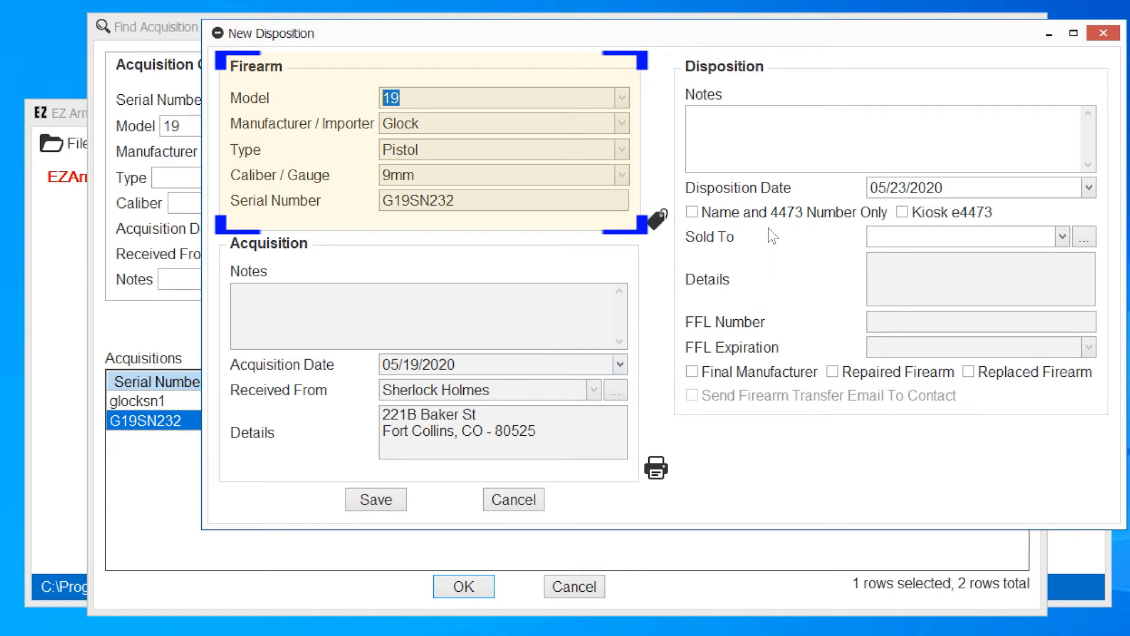
- Mark the disposition as a repaired firearm
mouse_move(797, 217)
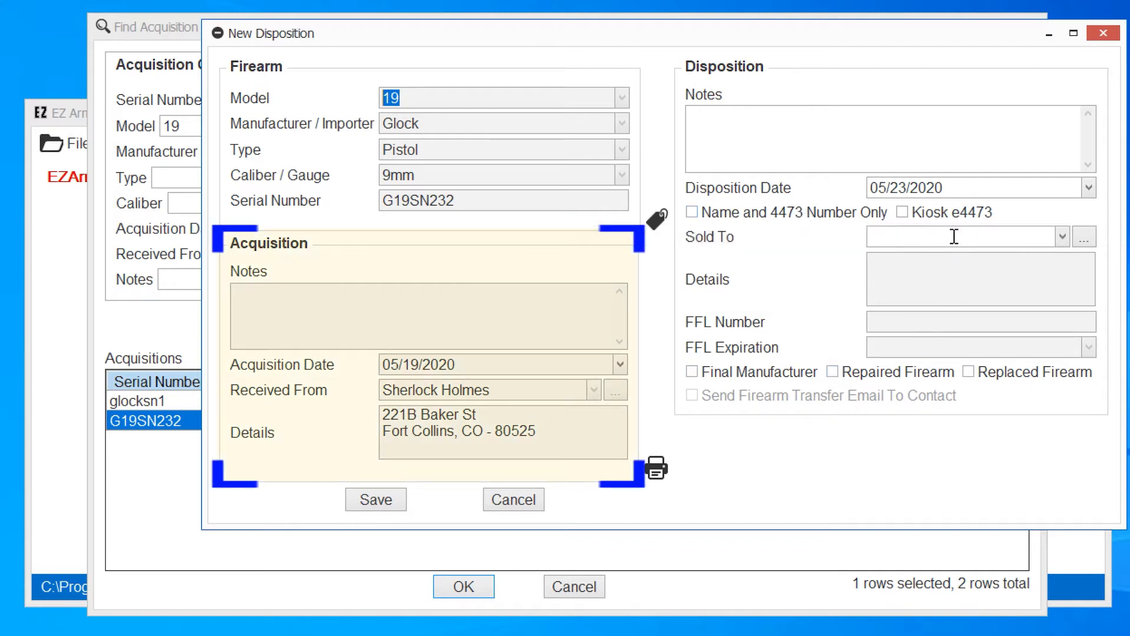
click(954, 237)
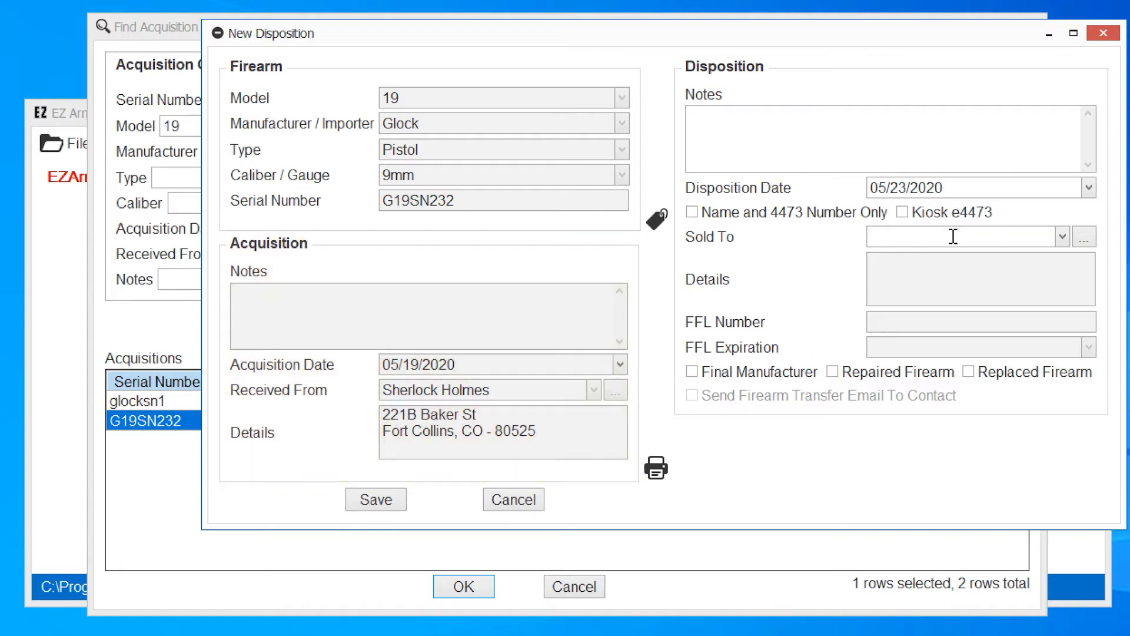
click(832, 371)
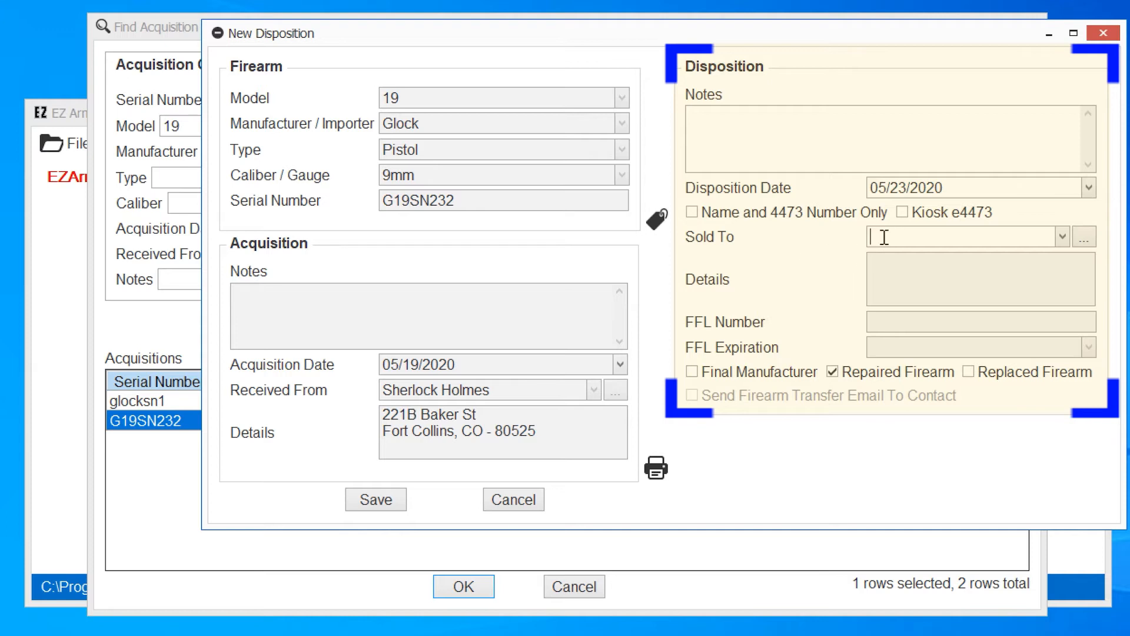
- Create a new non-FFL contact for Sold To and enter the buyer's full name and street address
click(1084, 237)
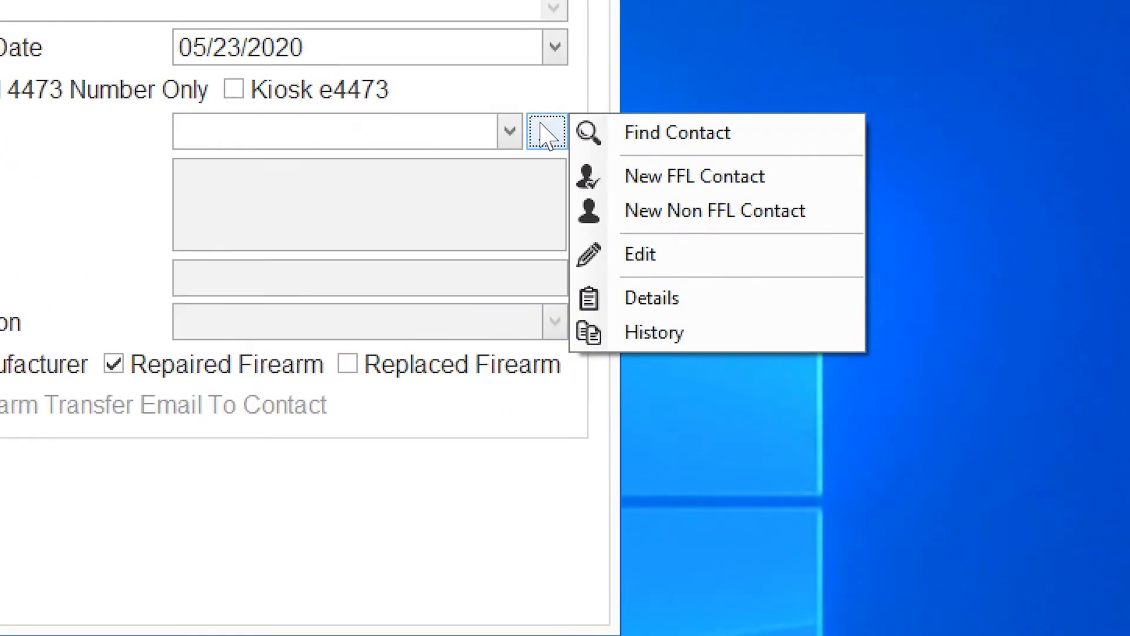
click(600, 225)
text(Clark Kent)
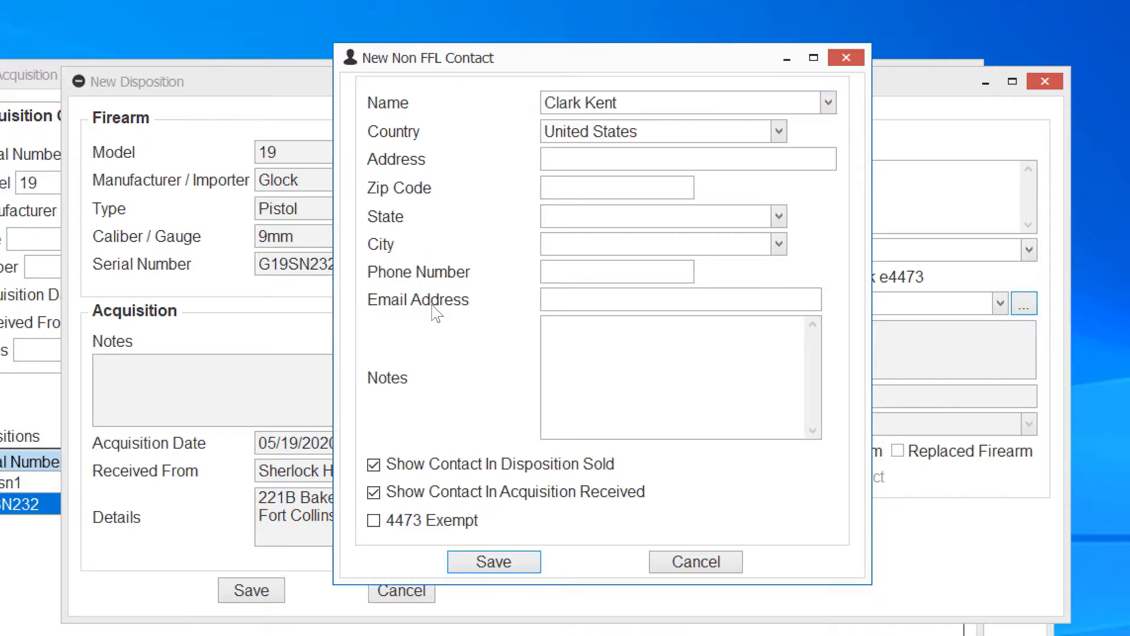
text(1 Sol)
key(BackSpace)
key(BackSpace)
key(BackSpace)
key(BackSpace)
text(Solitude Place)
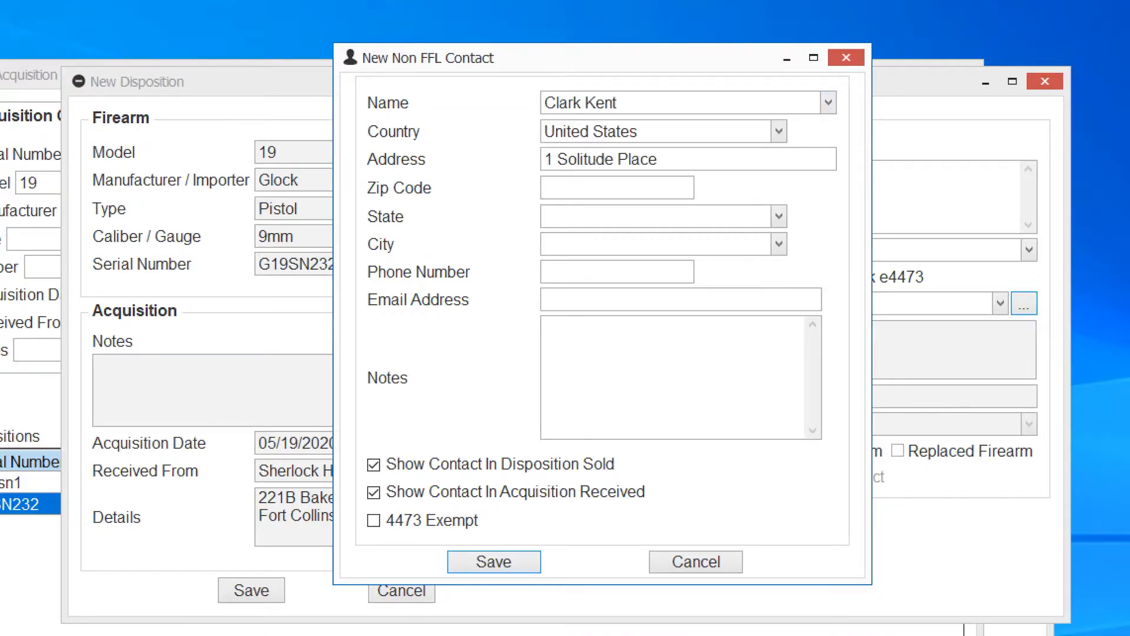
key(BackSpace)
key(BackSpace)
key(BackSpace)
key(BackSpace)
text(L)
- Enter the new contact's zip code and phone number
key(Tab)
text(80525)
key(Tab)
text(9705551234)
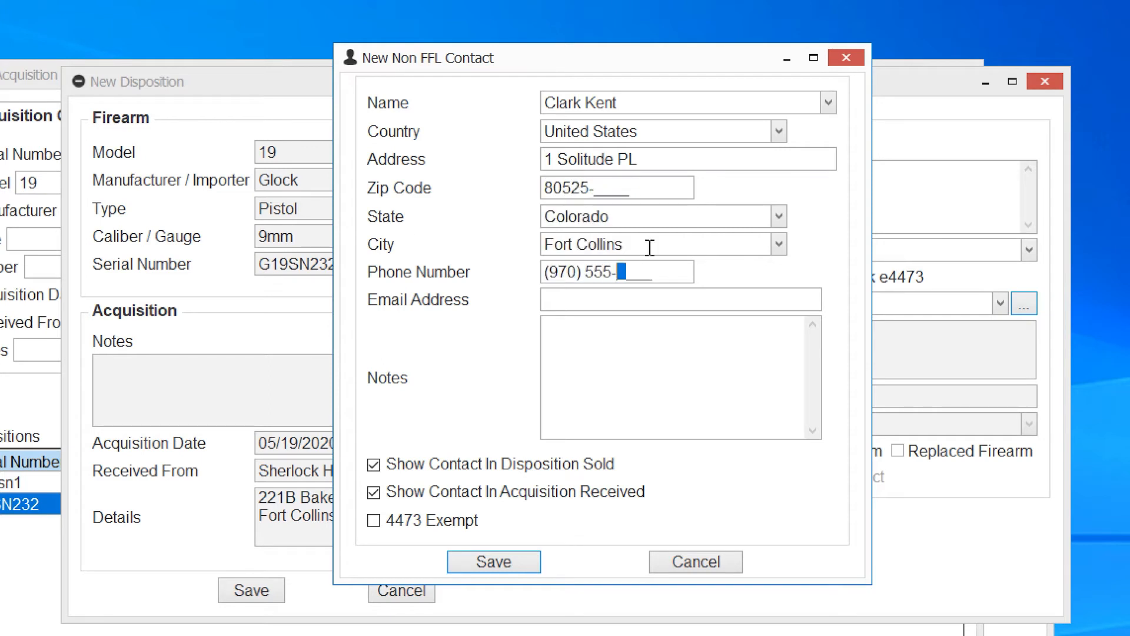
- Fill in the new contact's e-mail address
key(Tab)
text(superman@superman.com)
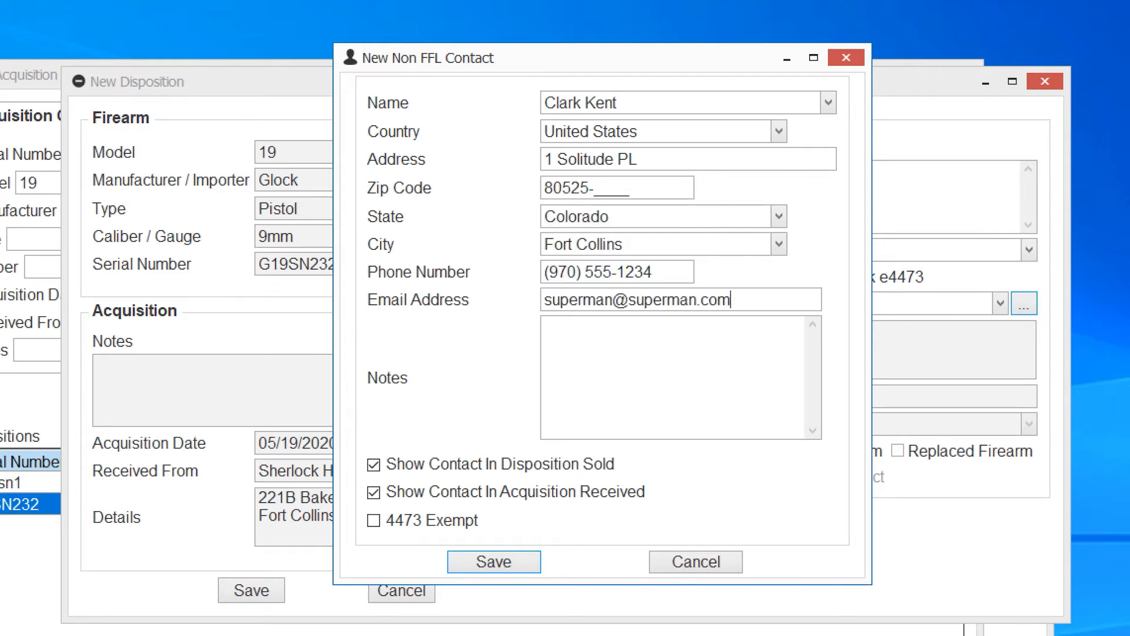
key(ctrl+a)
key(BackSpace)
text(secretI)
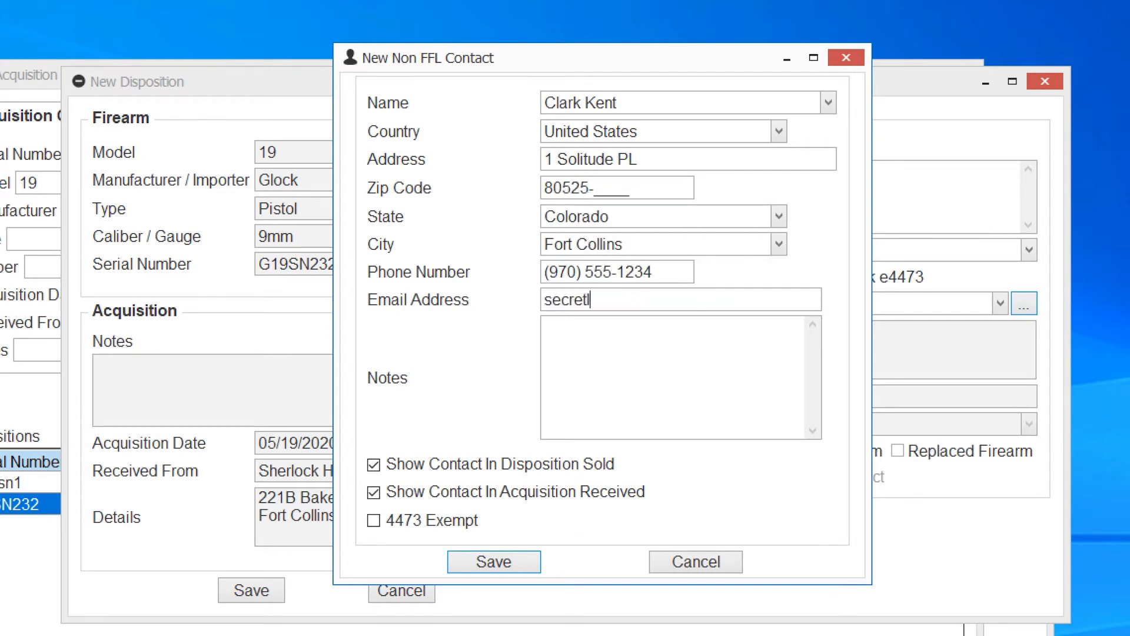
text(D@superman.com)
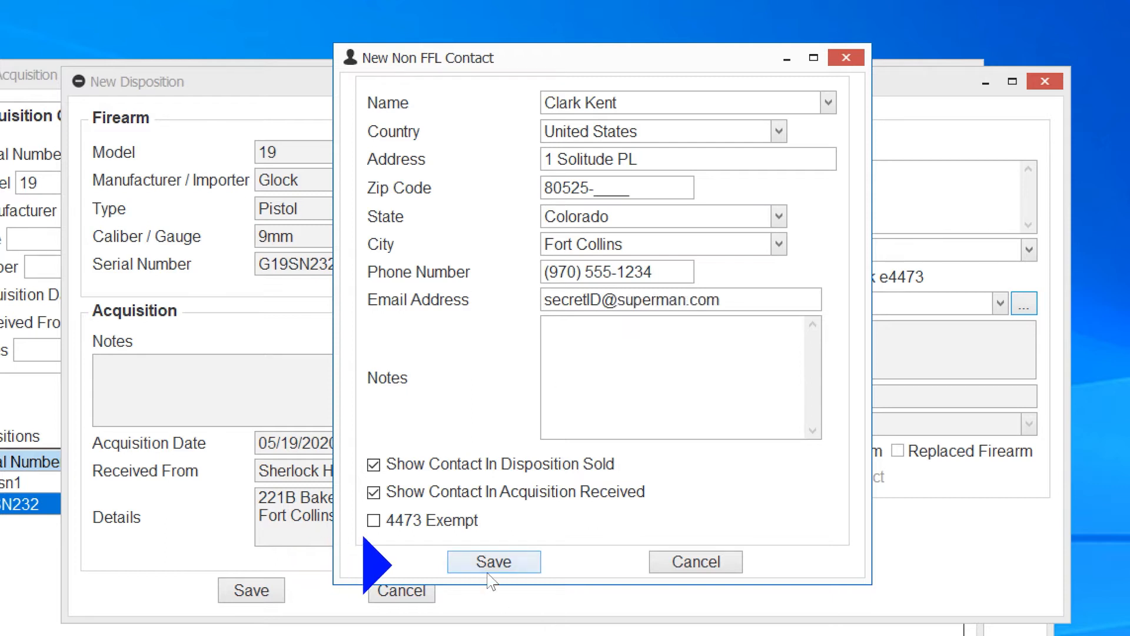
- Save the non-FFL contact without adding another one, and save the disposition
click(488, 571)
click(796, 319)
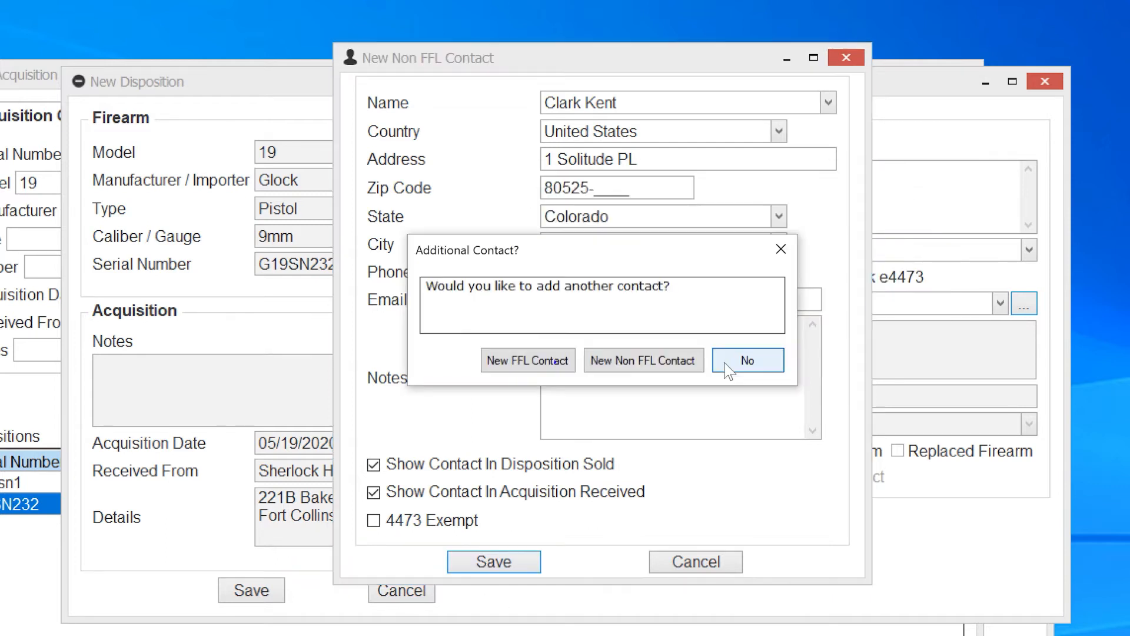
click(729, 368)
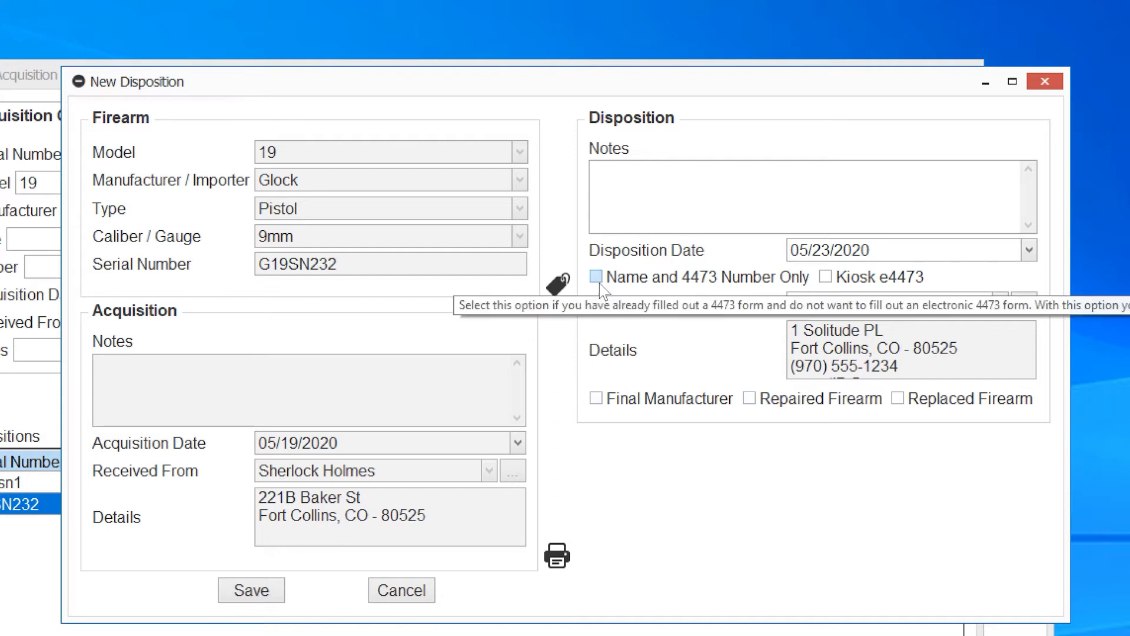
click(253, 591)
click(715, 522)
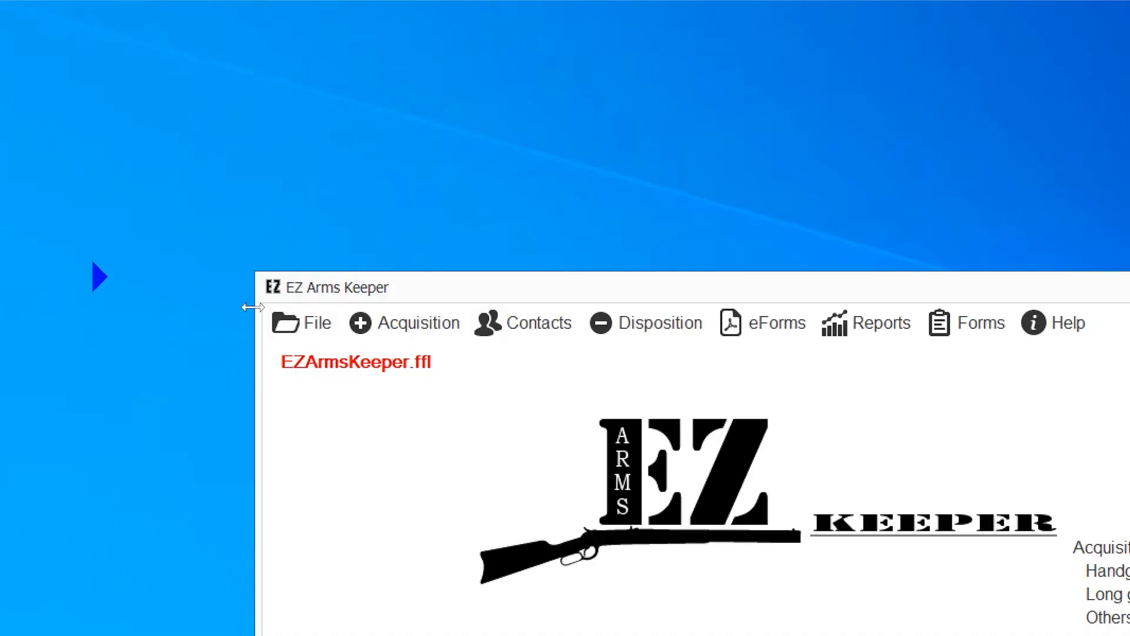
- Open the program options and turn on Show UPC in the general miscellaneous settings
click(117, 152)
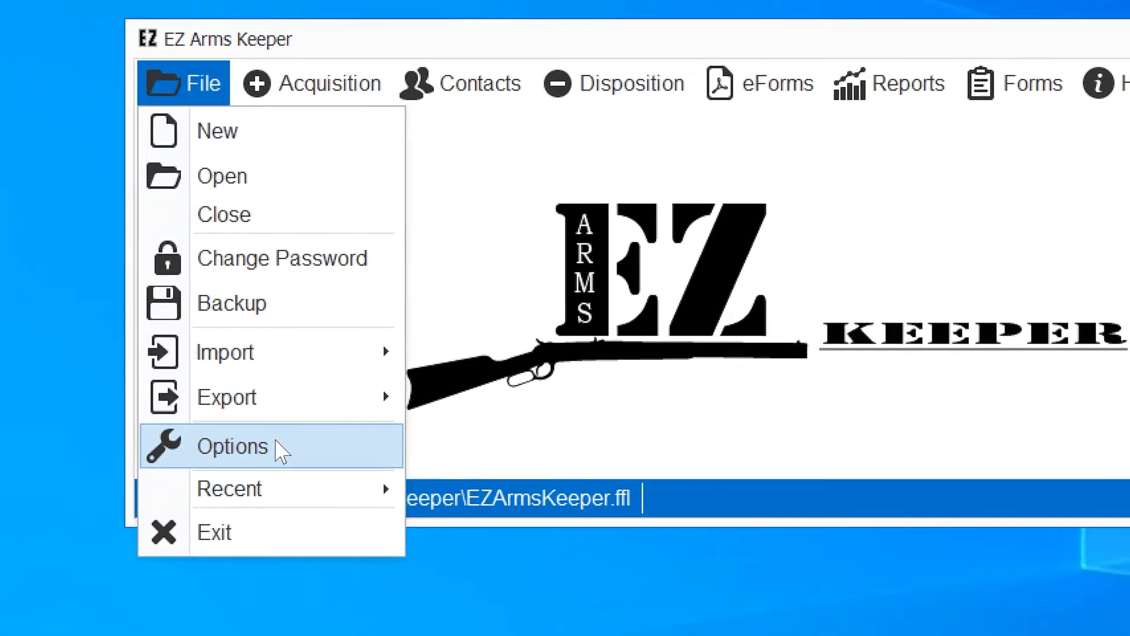
click(317, 490)
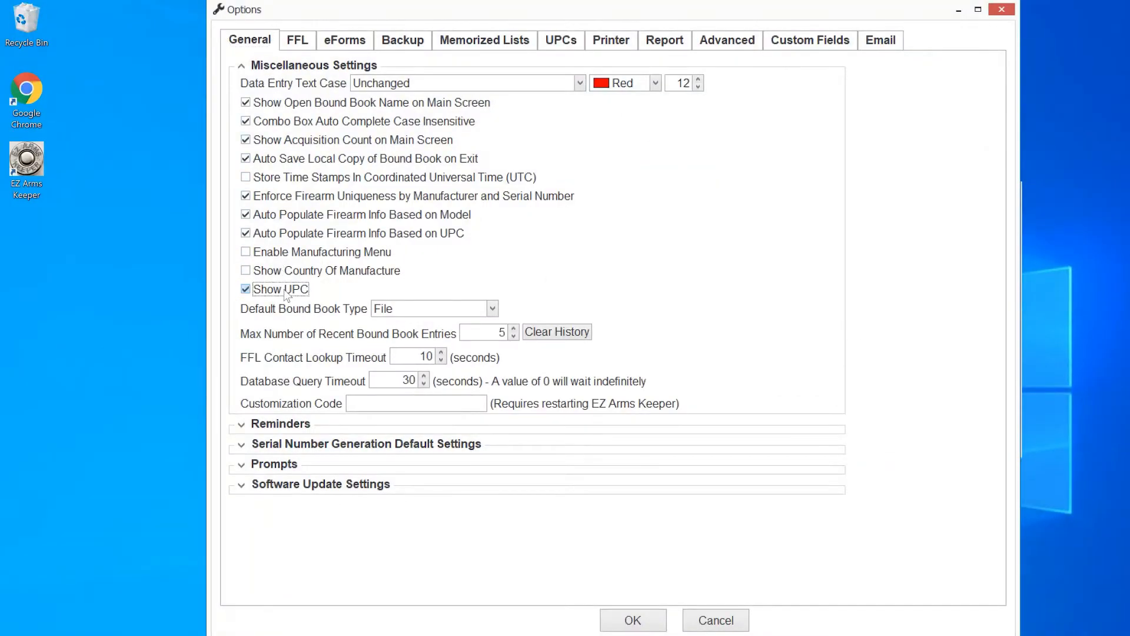
click(246, 289)
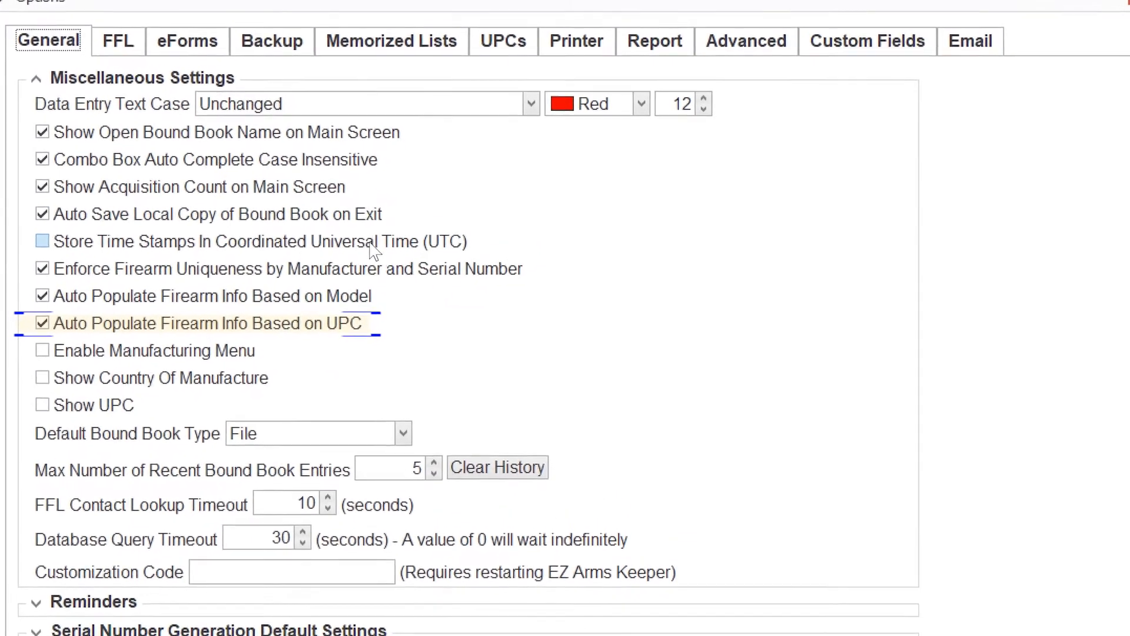
- Add a new row to the UPC list in the options with the UPC heyimaupc
click(498, 46)
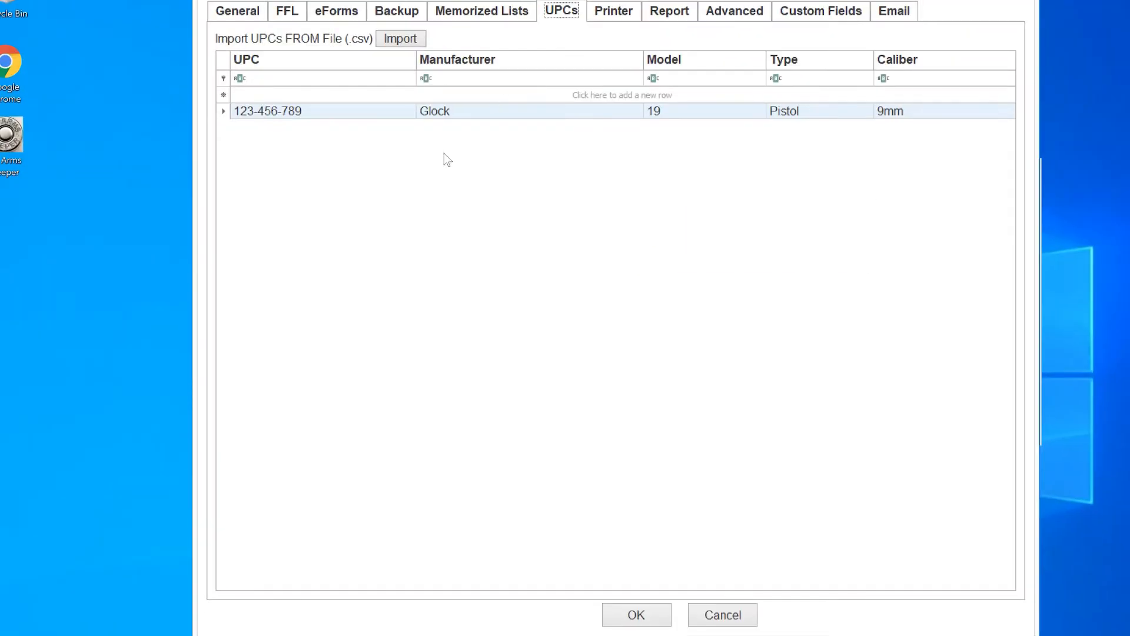
click(344, 217)
key(shift+Tab)
text(hey)
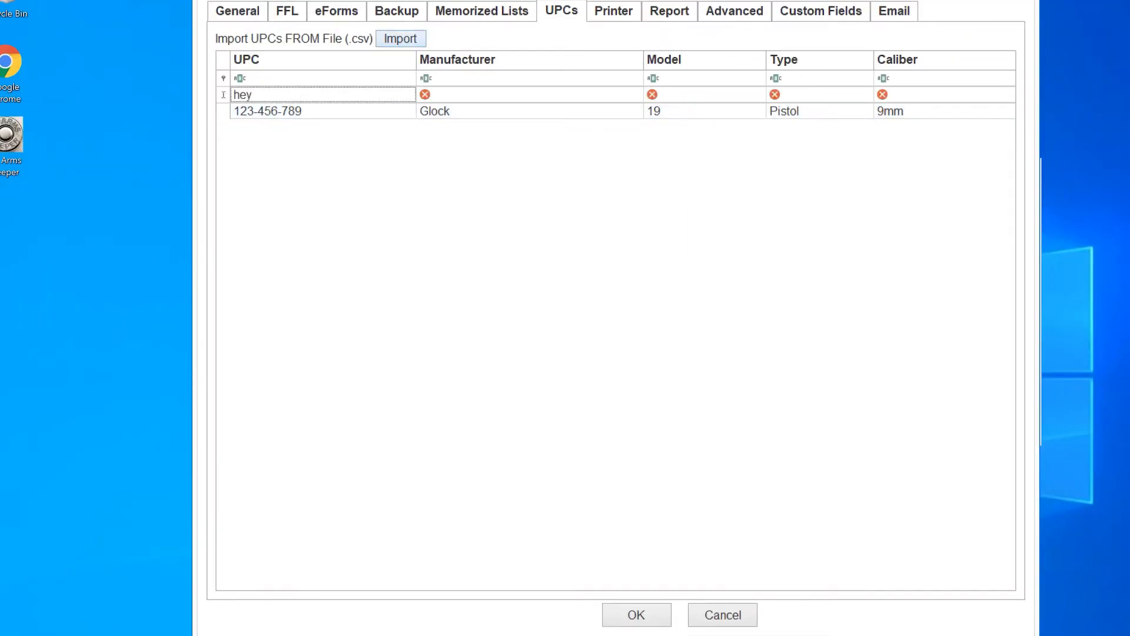
text(imaupc)
key(Tab)
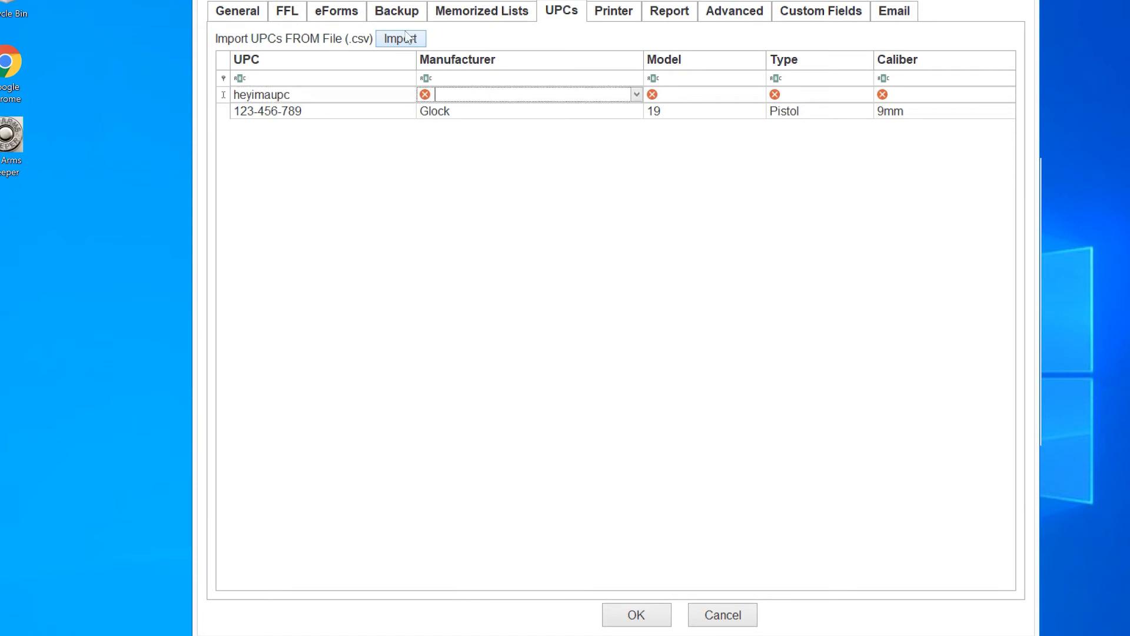
- Fill the new UPC row with manufacturer Springfield, model 1911, type Pistol and caliber .45 AARP, and commit it
text(Springfield)
key(Tab)
text(1)
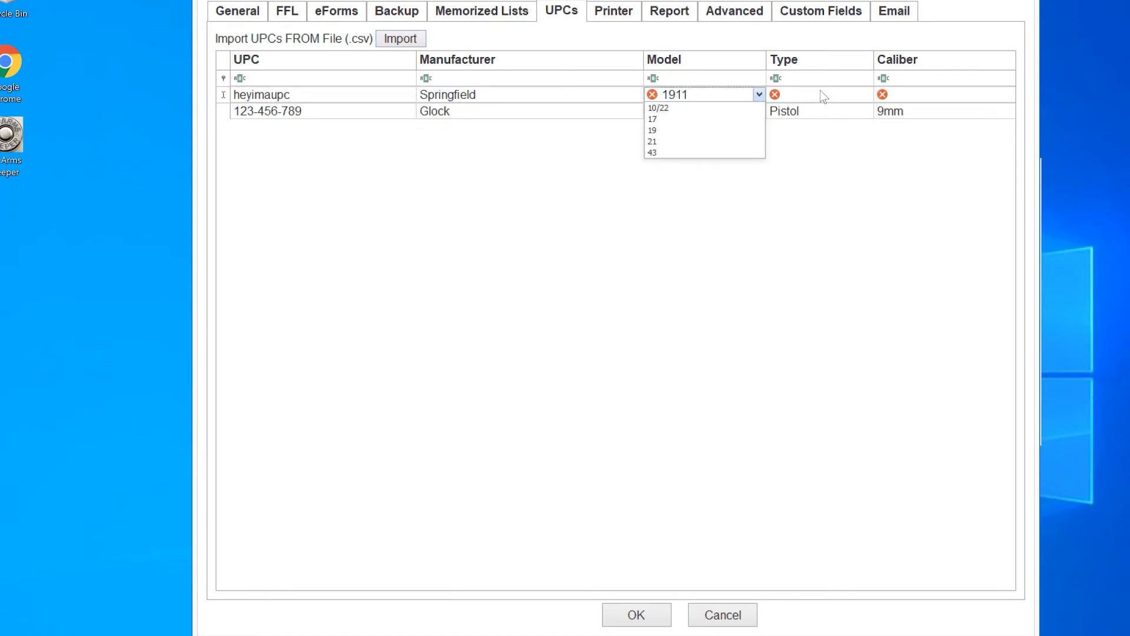
click(823, 94)
text(Pistol)
click(939, 95)
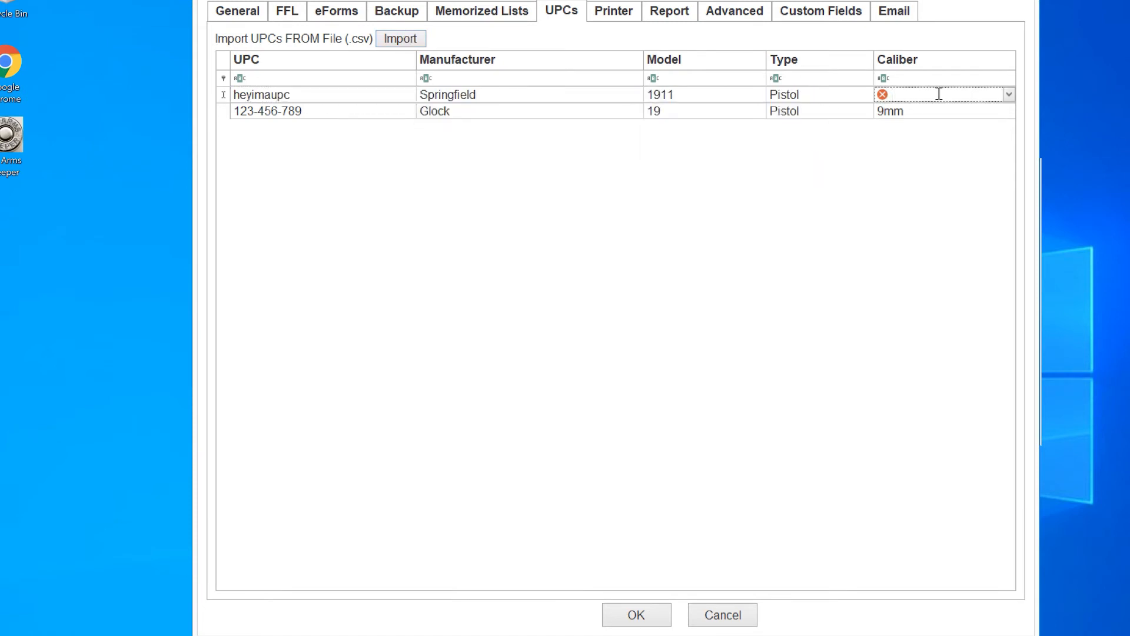
text(.45 AARP)
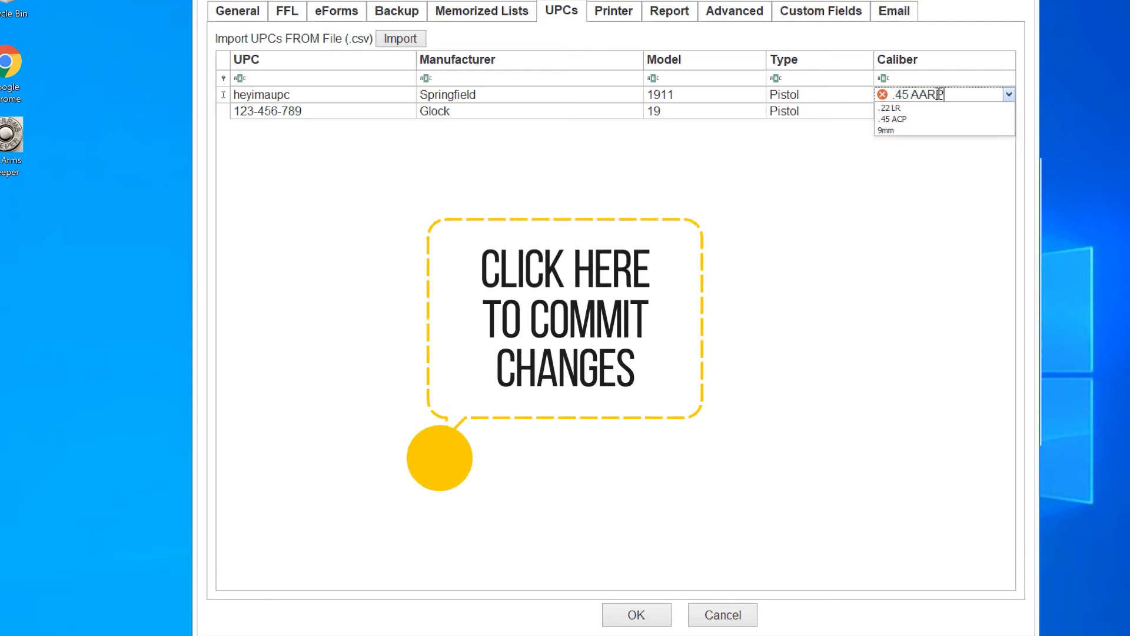
click(830, 239)
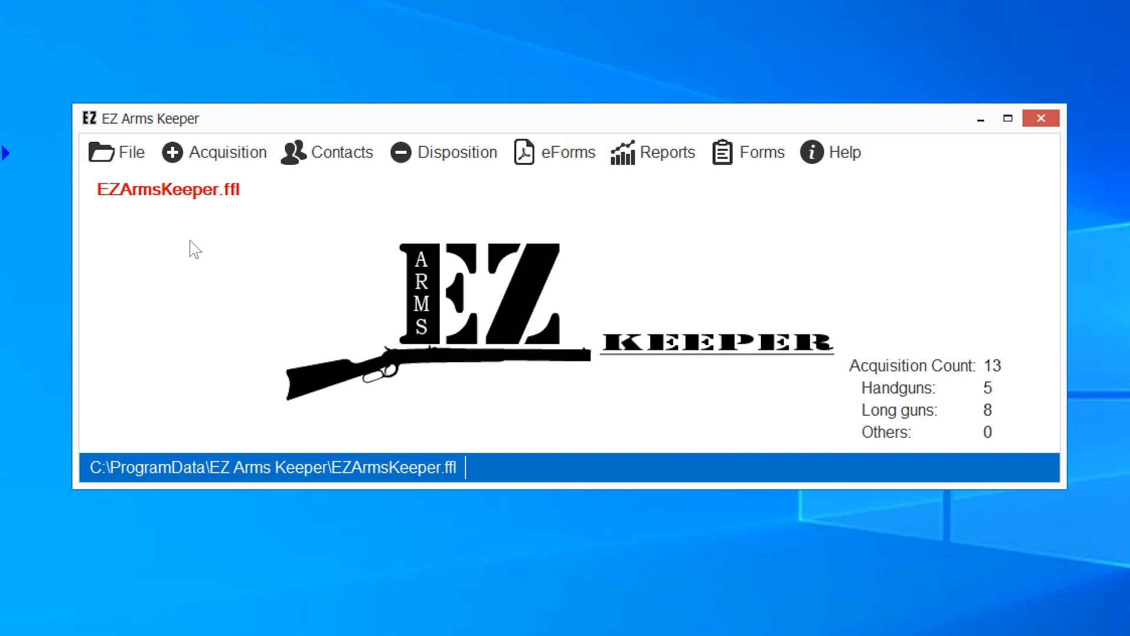
- Fill in a new acquisition's firearm details from UPC heyimaupc and discard the entry
click(215, 152)
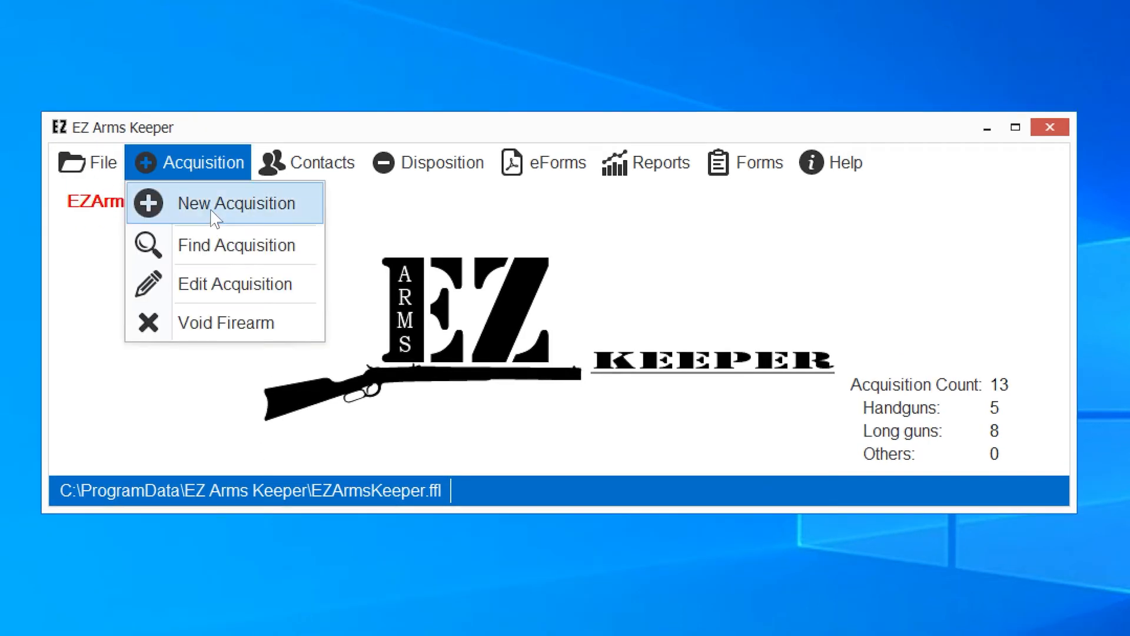
click(213, 212)
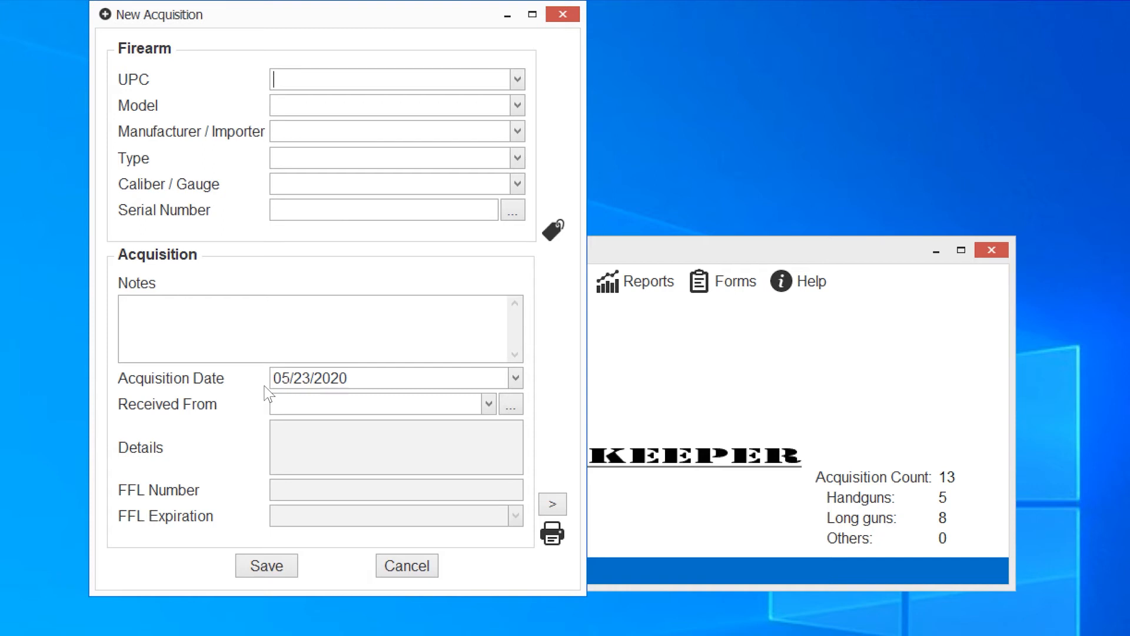
text(i)
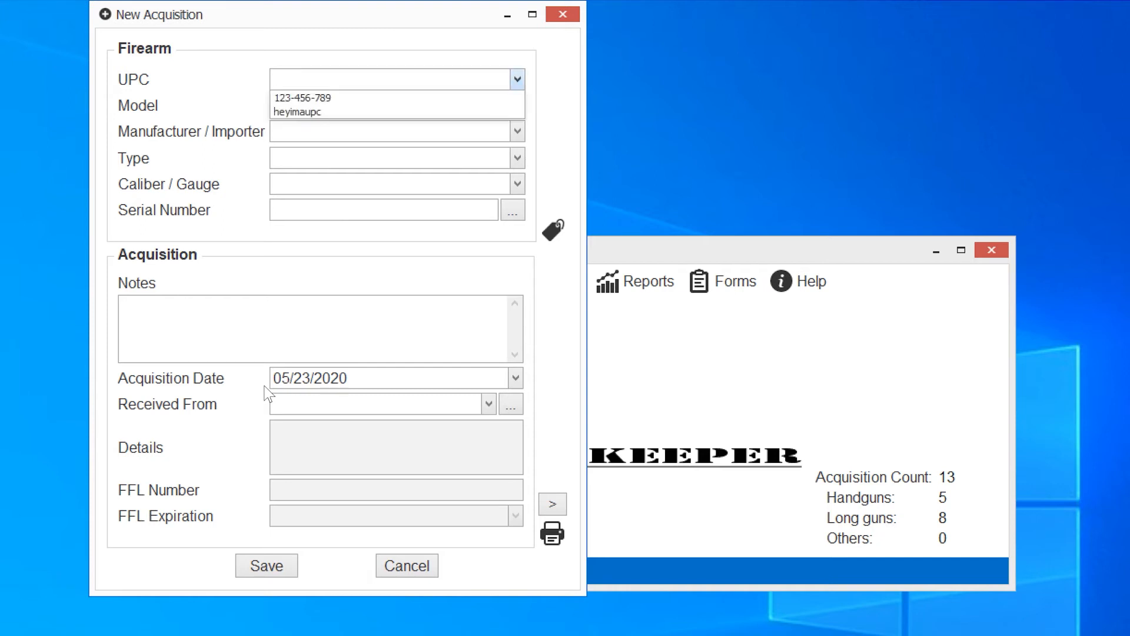
key(Down)
key(Down)
key(Return)
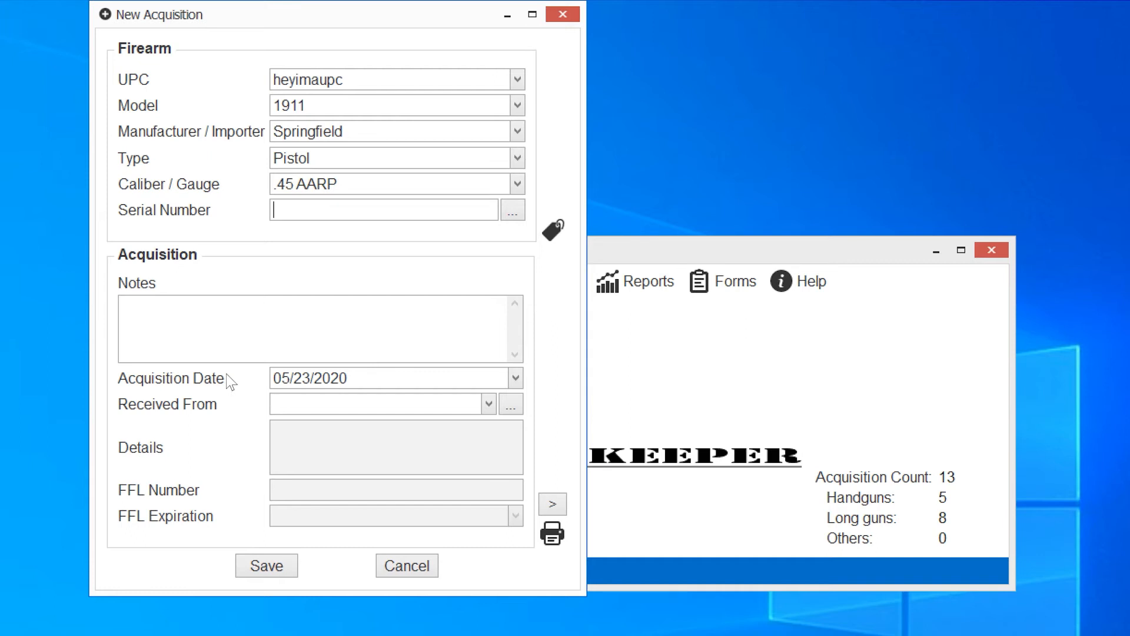
click(419, 573)
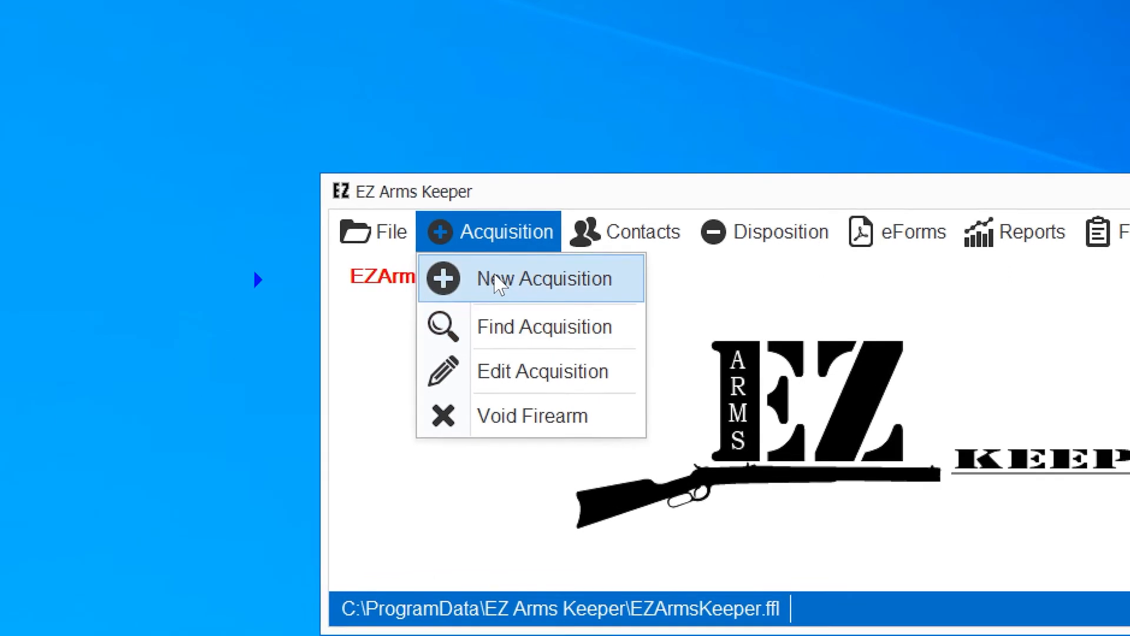
- Start a new acquisition for UPC heyimaupc and open the multiple serial number generator
click(516, 282)
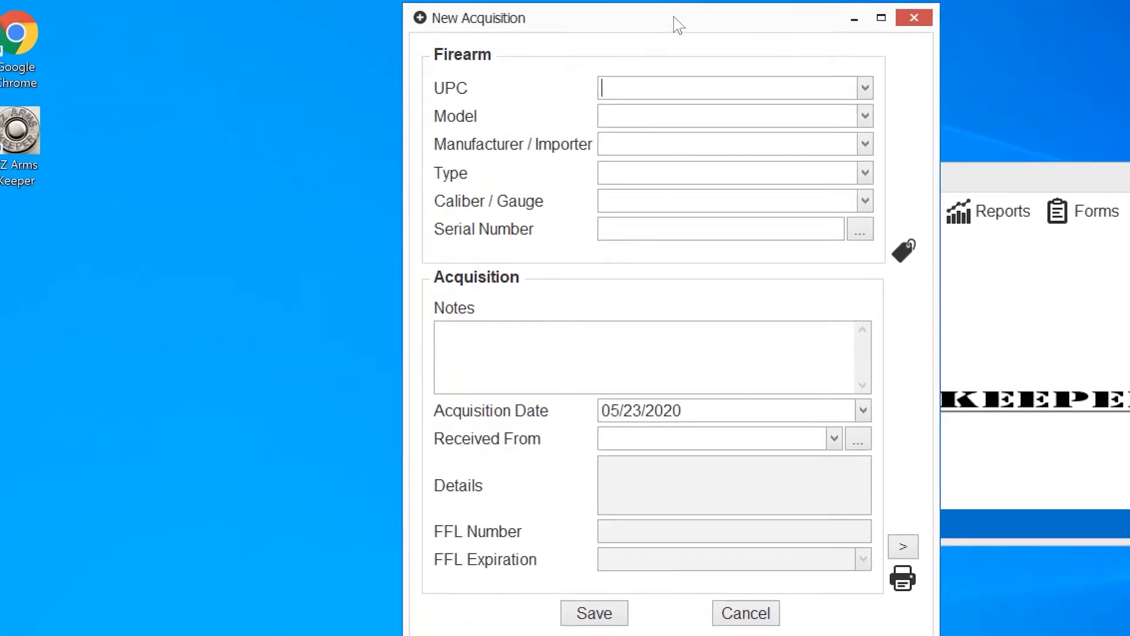
click(710, 98)
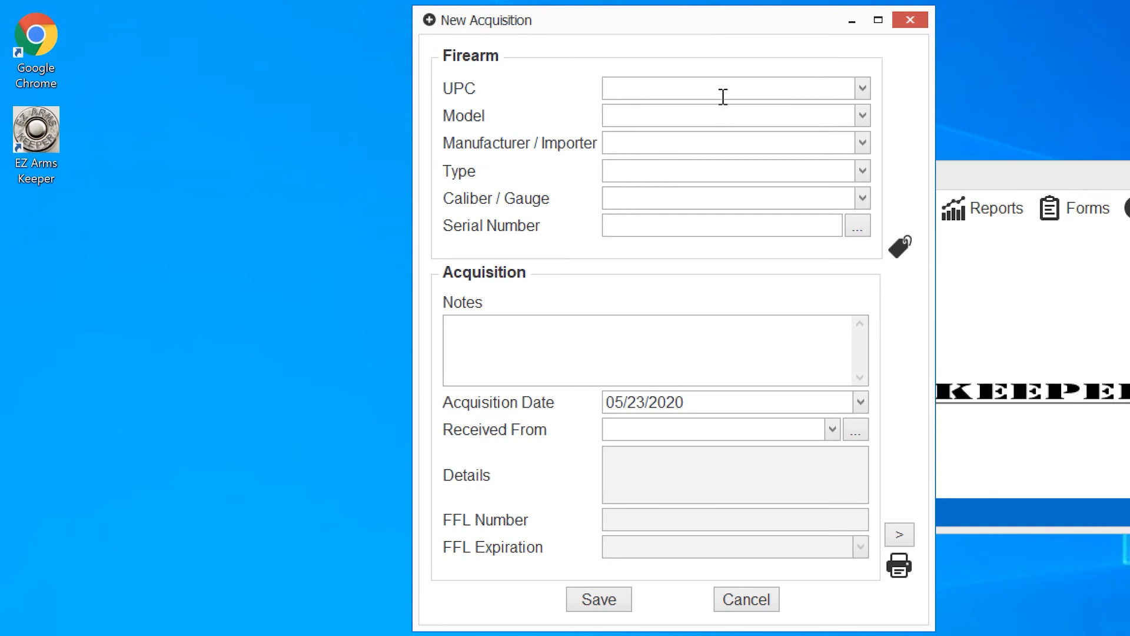
text(heyimaupc)
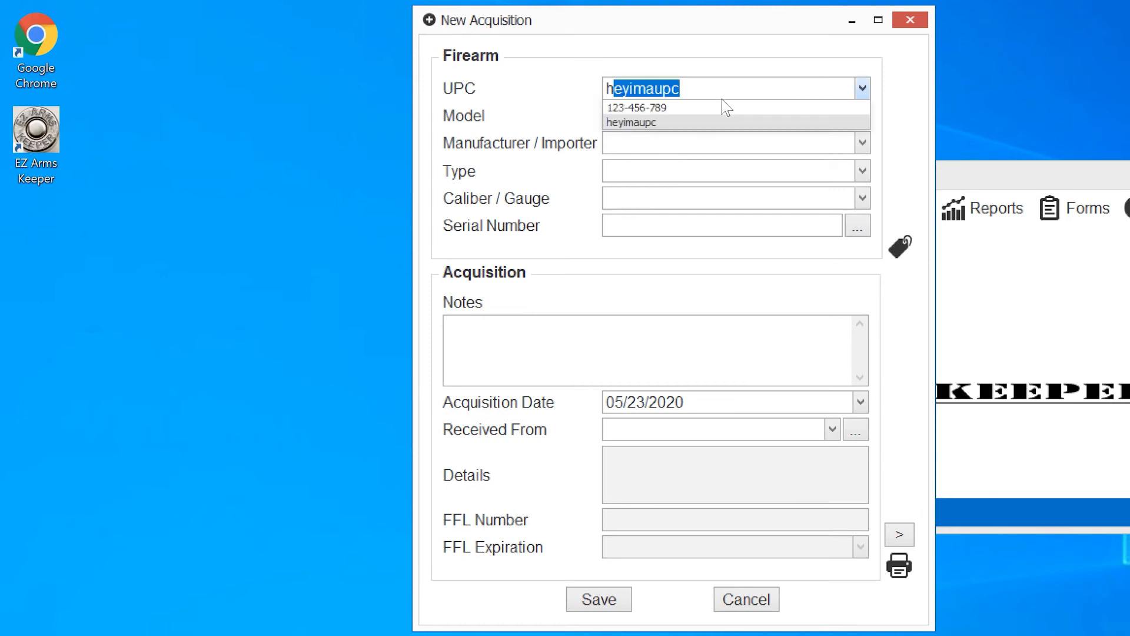
key(Return)
click(858, 226)
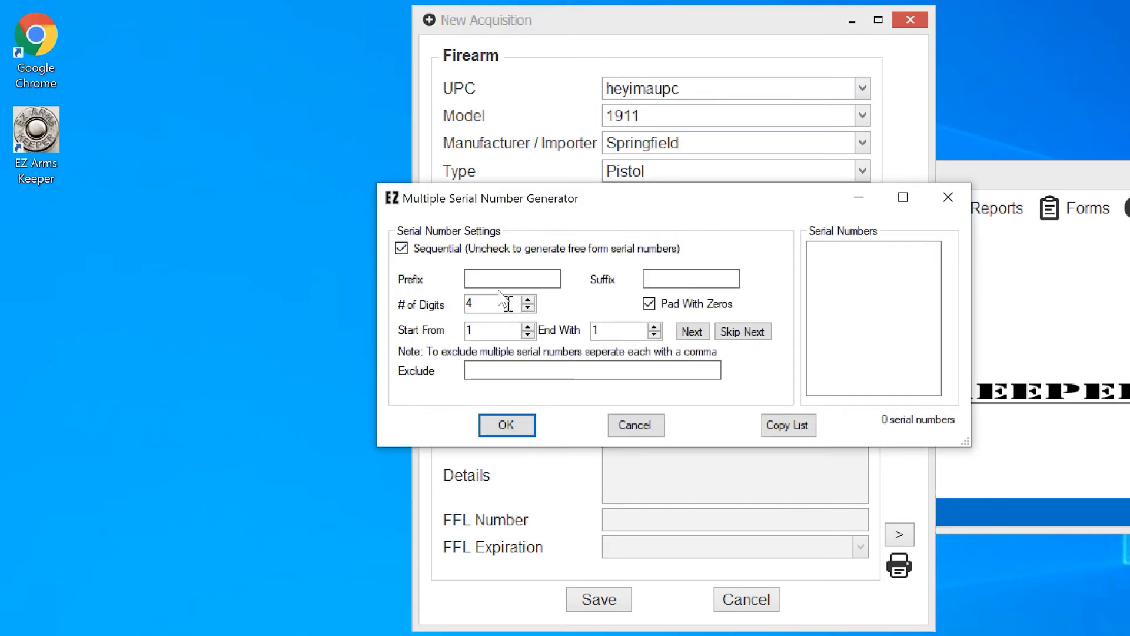
- Generate six sequential four-digit serial numbers starting from 1 with the prefix IMANAR- and the suffix -X1
click(488, 274)
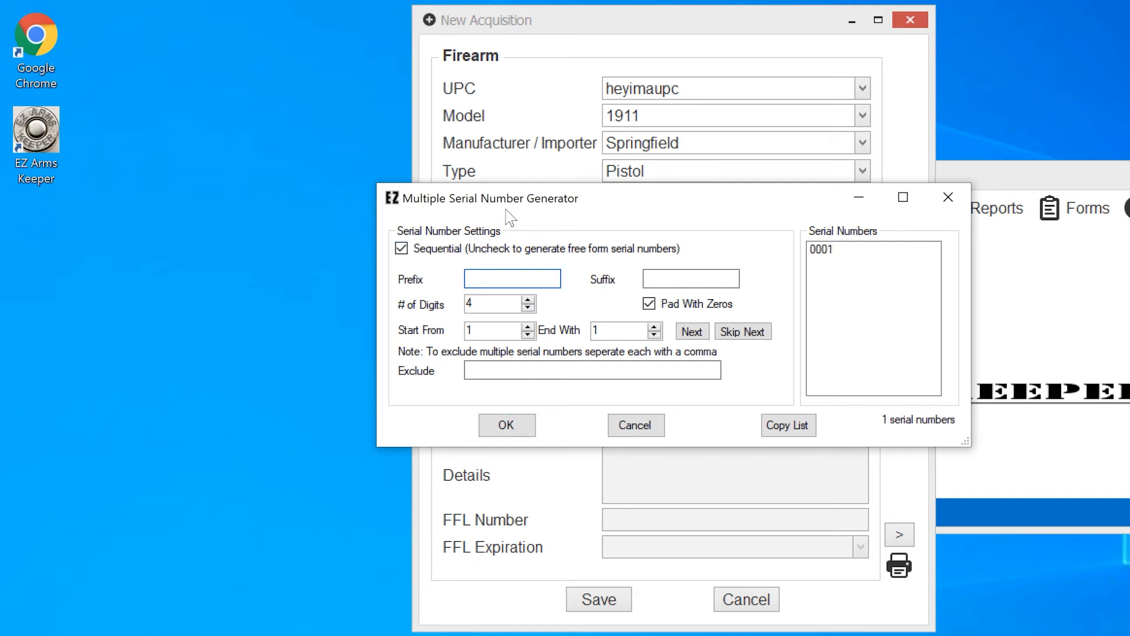
text(IMANAR)
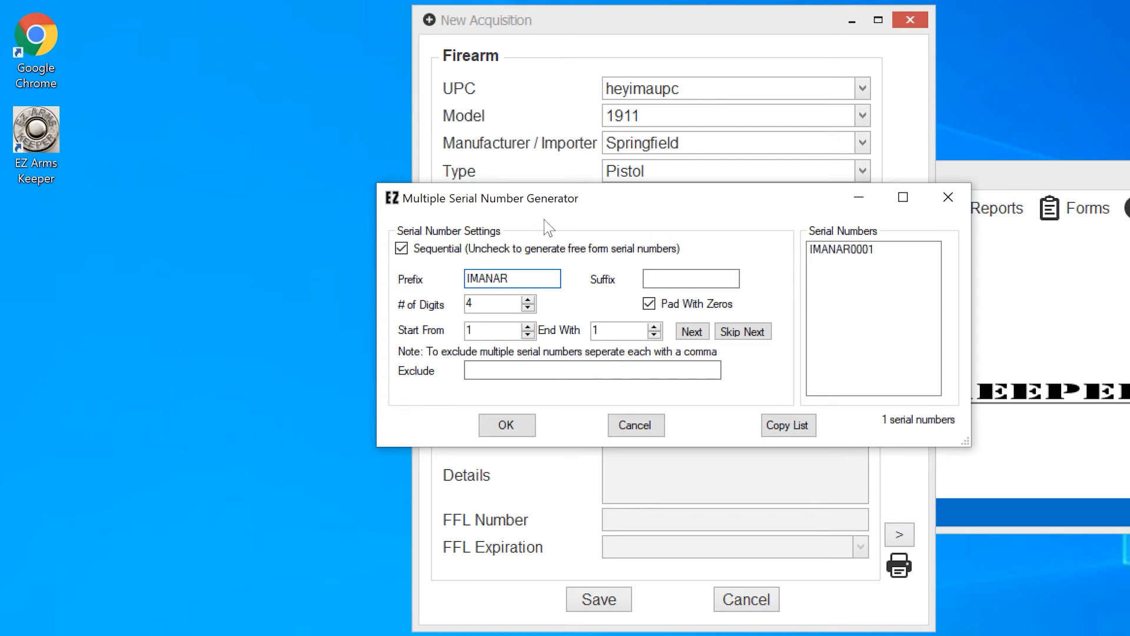
text(-)
click(689, 332)
click(689, 333)
click(689, 333)
click(689, 333)
click(689, 332)
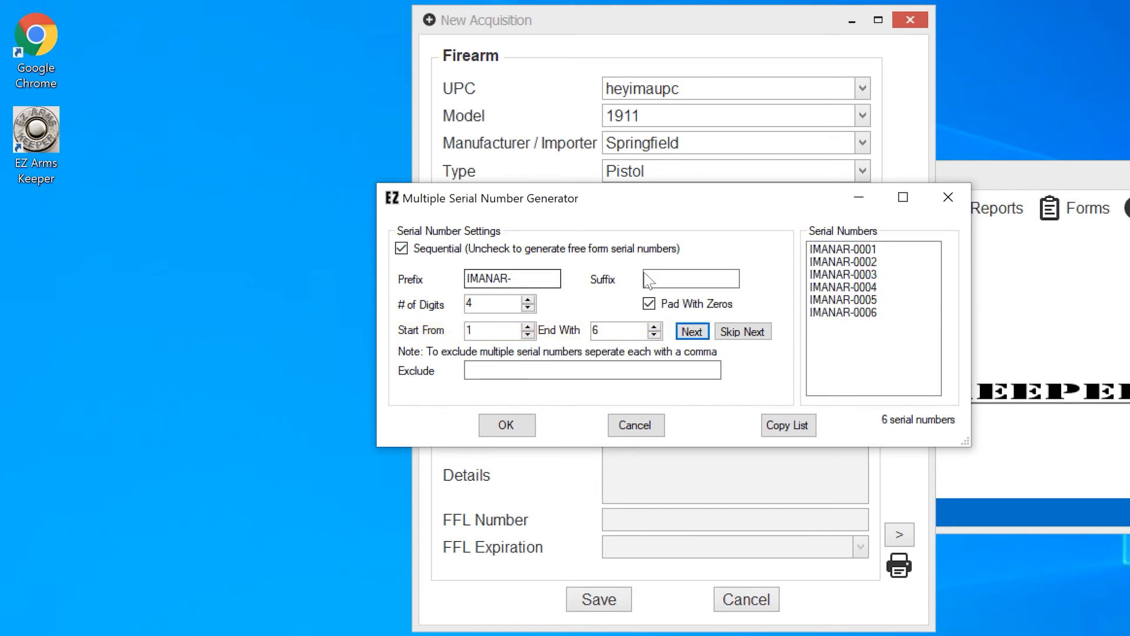
click(676, 280)
text(-X1)
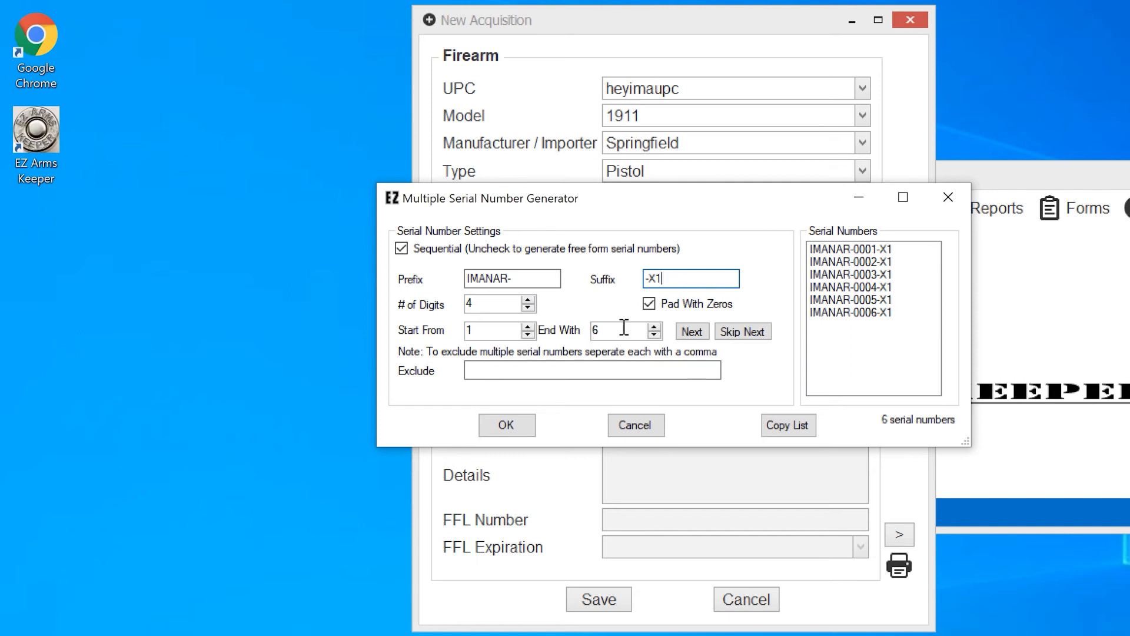
- Switch the generator to free-form serial numbers and add aserialnum to the list
click(401, 248)
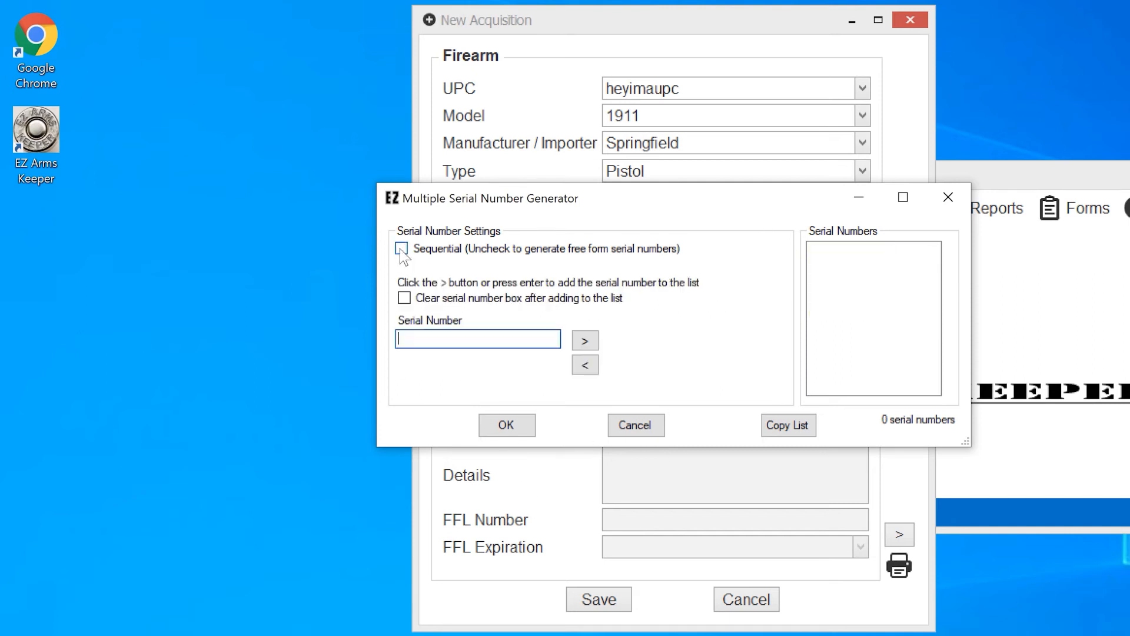
text(aserialnum)
click(585, 340)
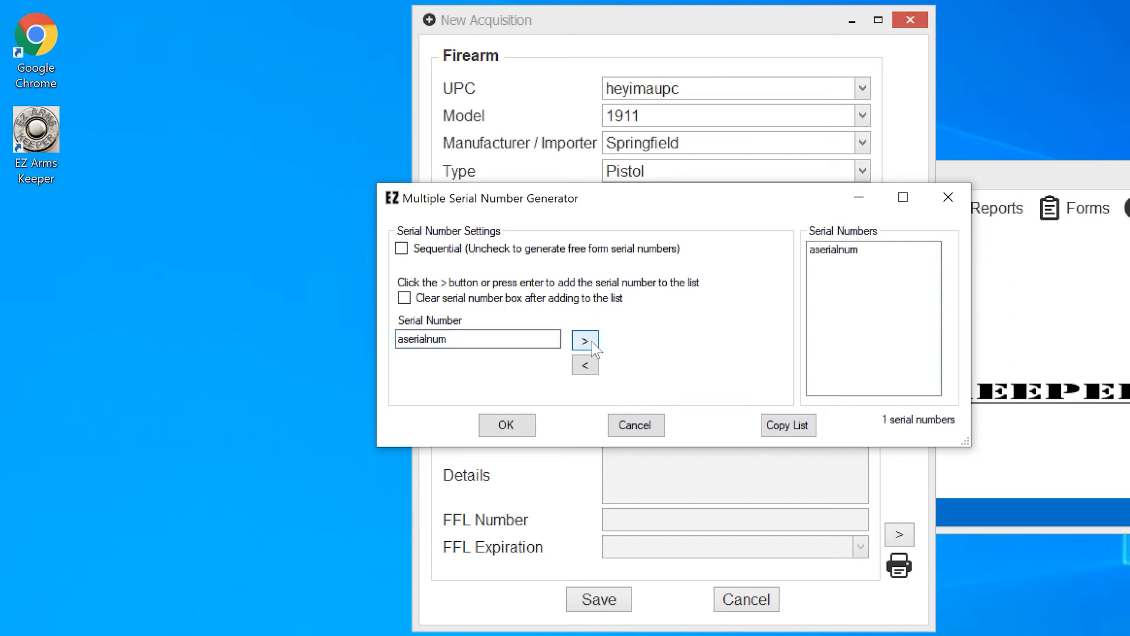
- Add the serial numbers aserialnum23 and aserialnum25, and remove aserialnum23 from the list
click(469, 339)
text(23)
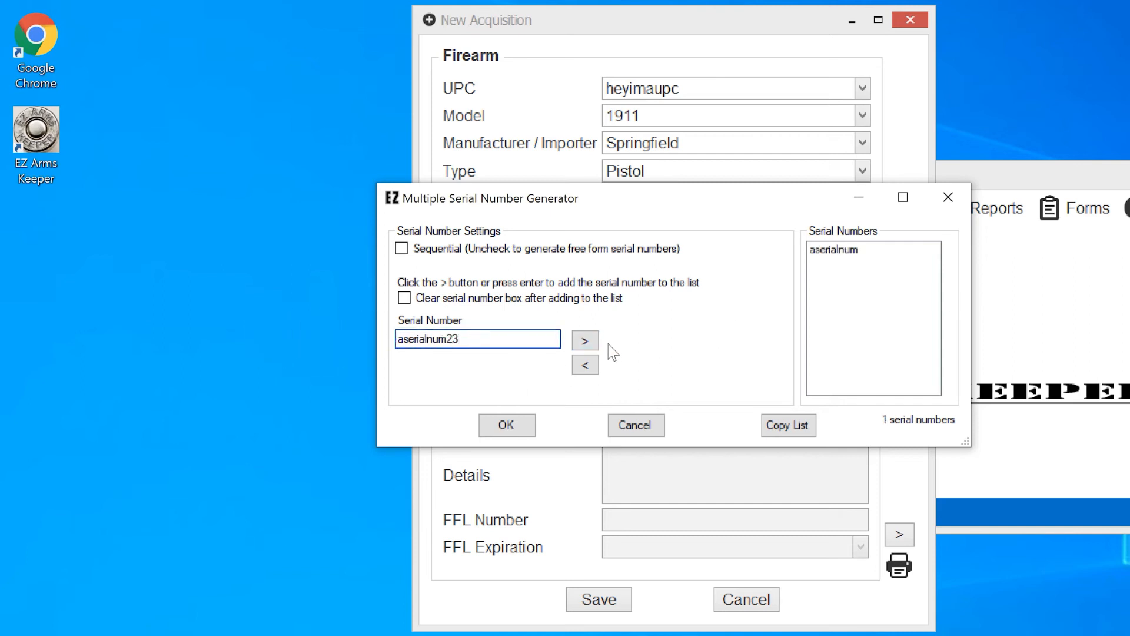
click(585, 341)
click(585, 340)
click(842, 262)
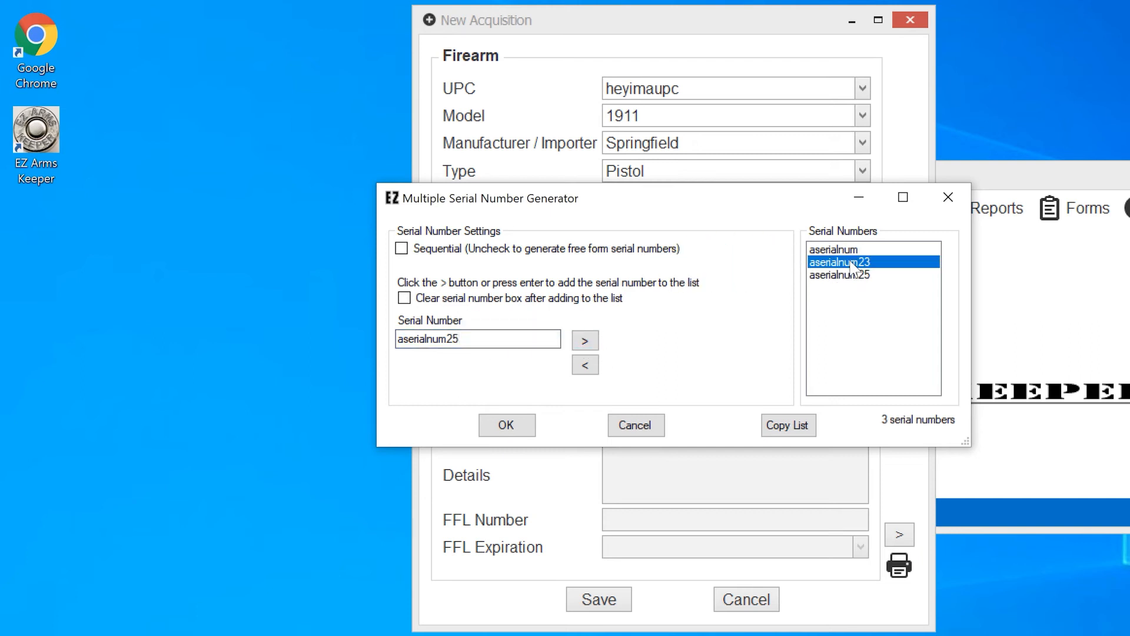
click(586, 366)
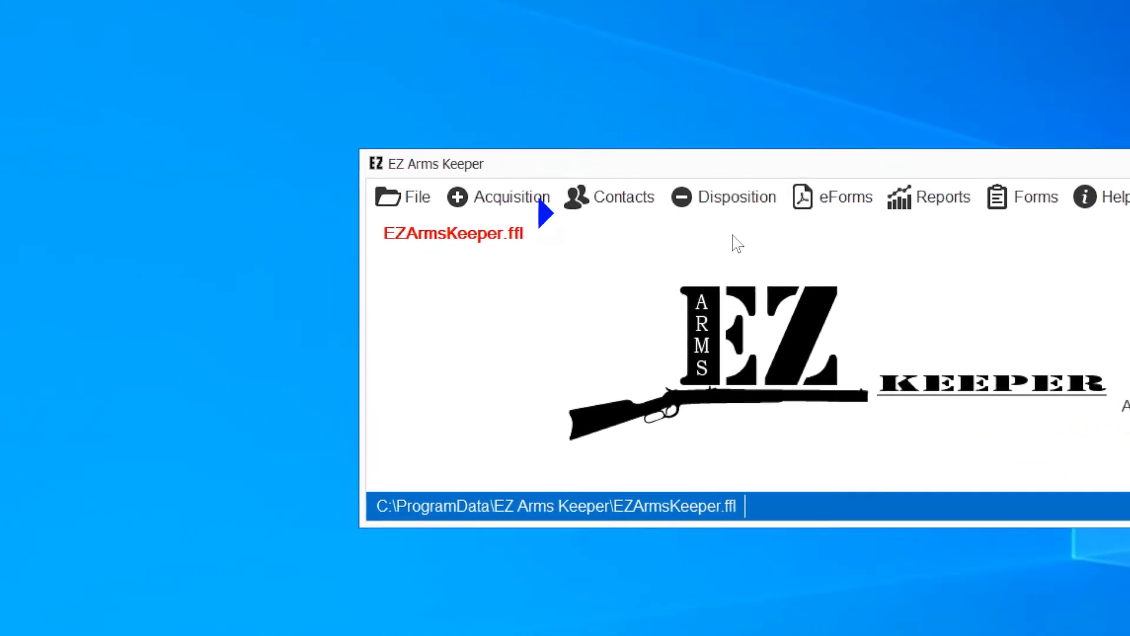
- Start a new disposition and find the acquisitions with serial numbers xxxxxxx, glocksn1, g43sn1, g17sn1, 1022sn1 and 1022sn2
click(776, 212)
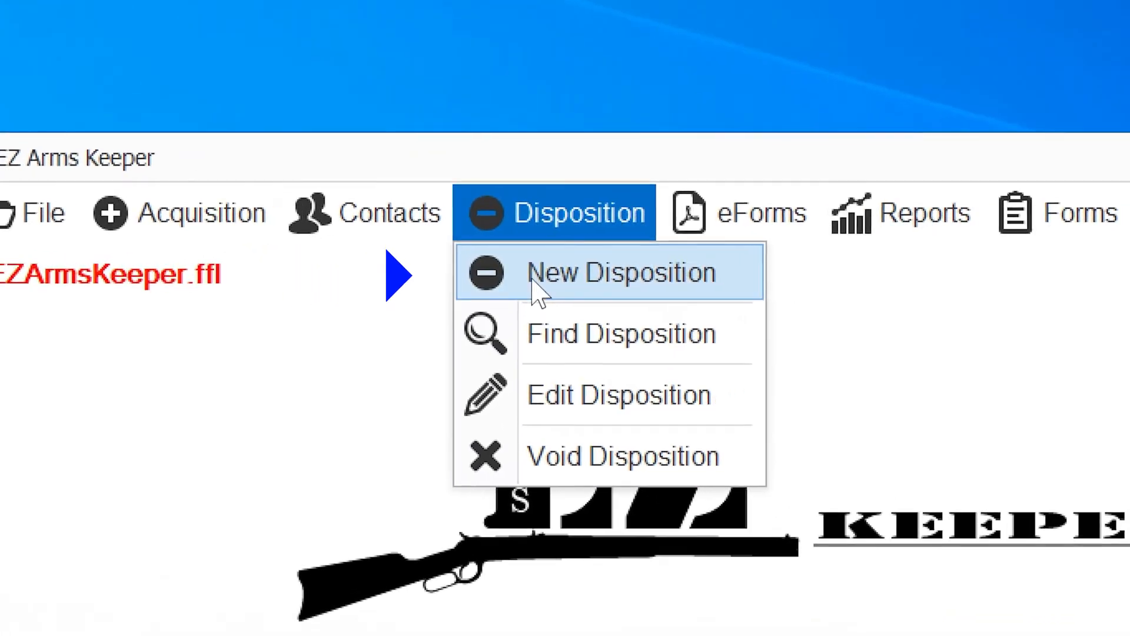
click(536, 280)
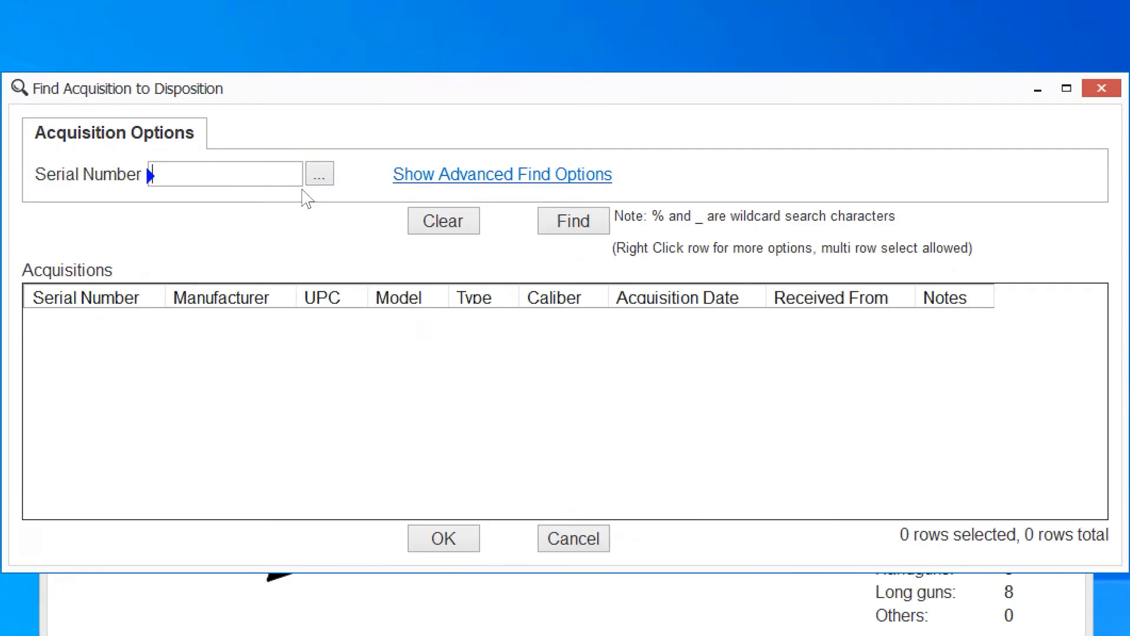
click(319, 175)
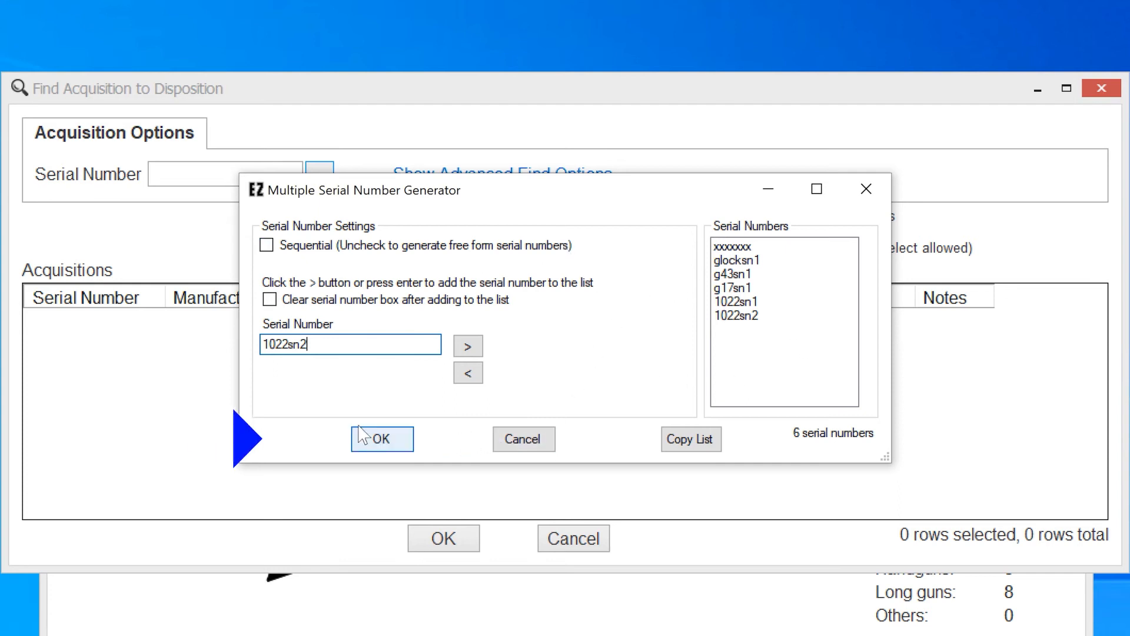
click(380, 439)
click(572, 227)
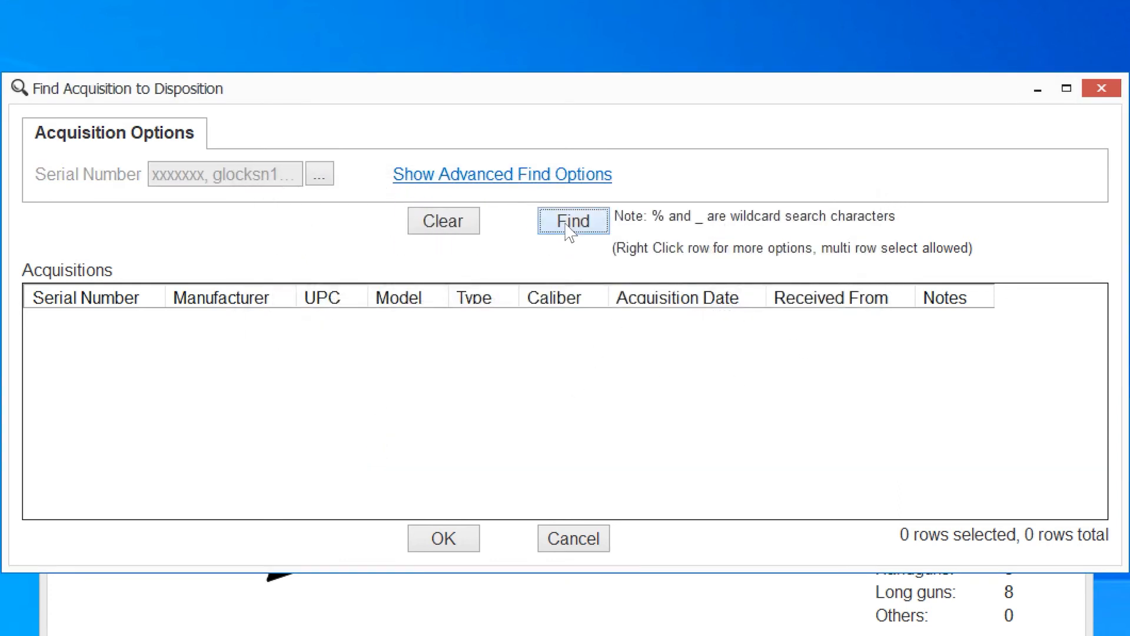
- Select all six found acquisitions, from xxxxxxx through 1022sn2, and open a multiple disposition for them
click(274, 324)
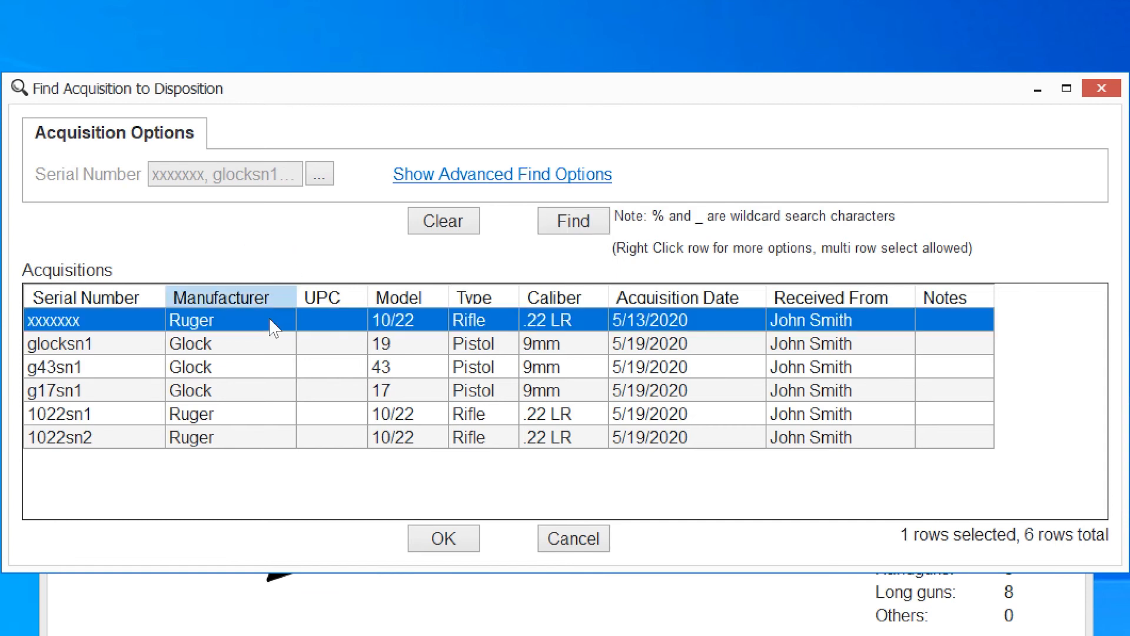
shift+click(271, 440)
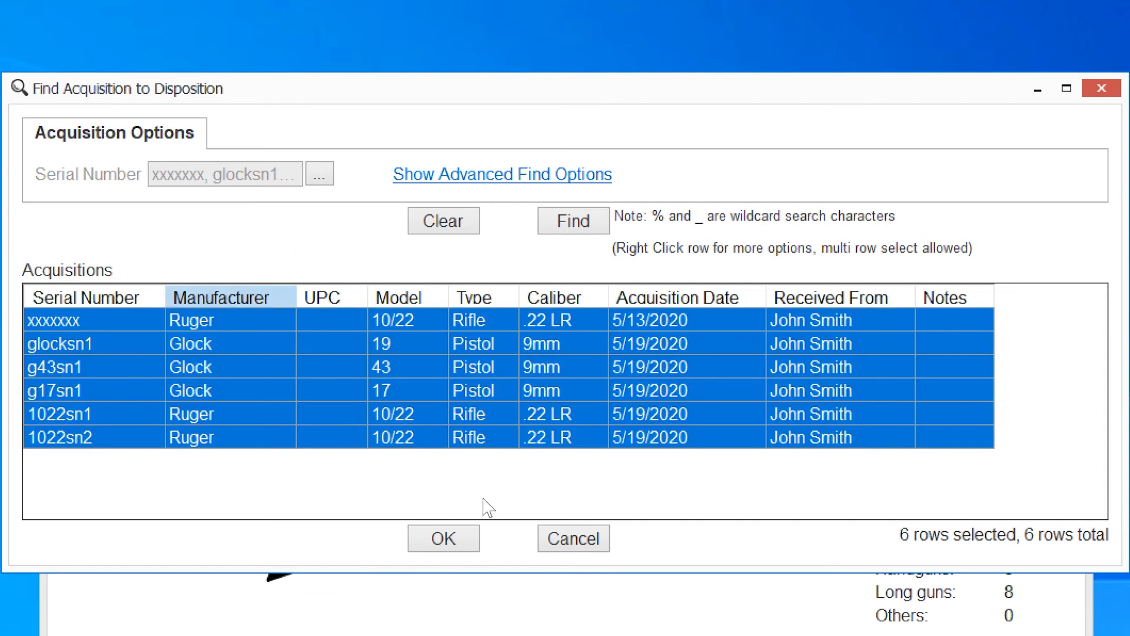
click(453, 540)
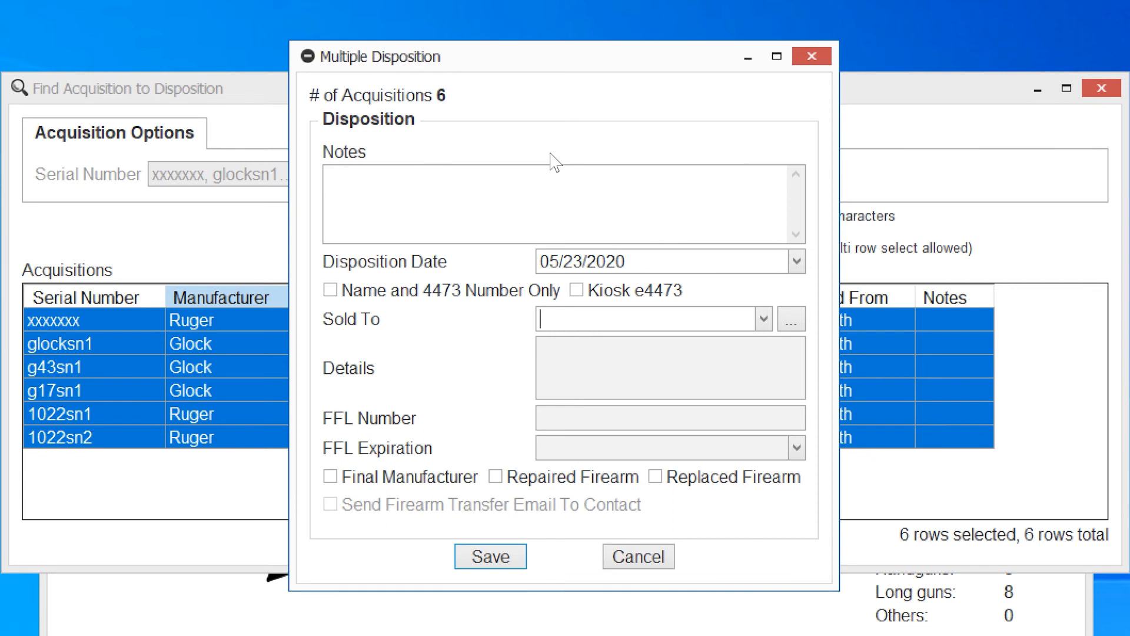
- Set Harry's Awesome Gun Shop LLC as the buyer of the six firearms and save the multiple disposition
text(Ha)
key(Return)
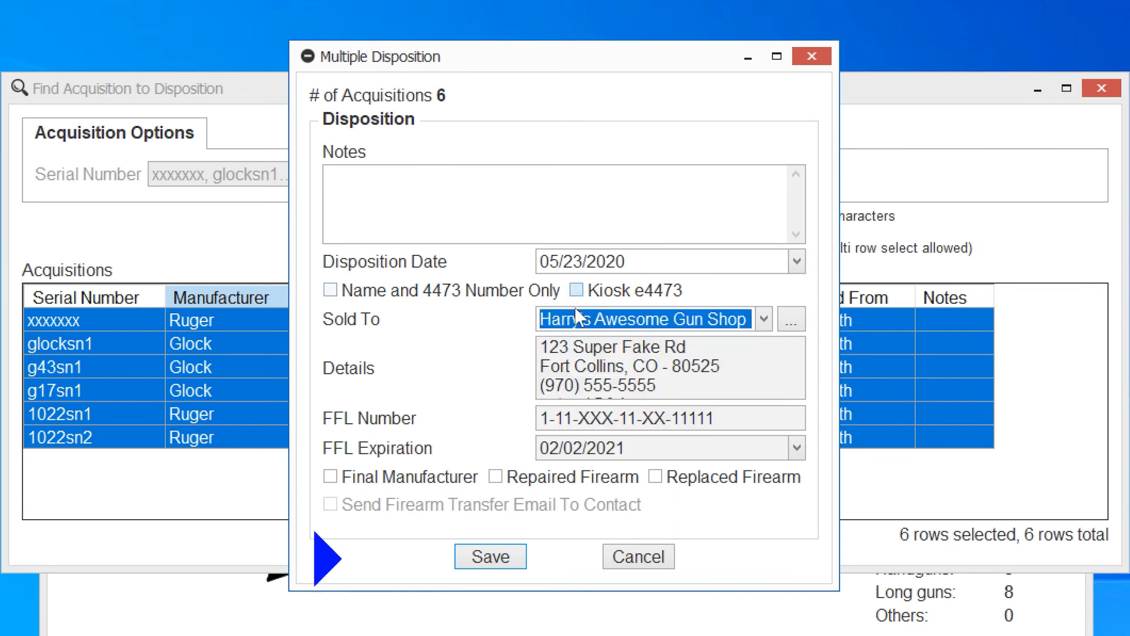
click(491, 557)
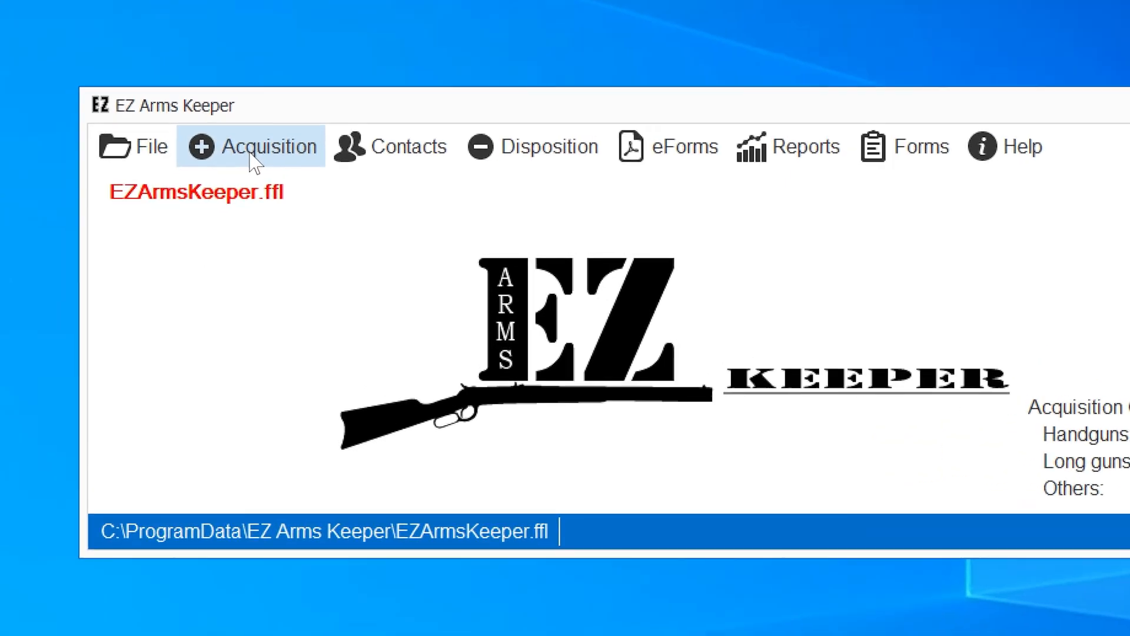
- Find the acquisitions with model 10/22 using the advanced find options
click(228, 154)
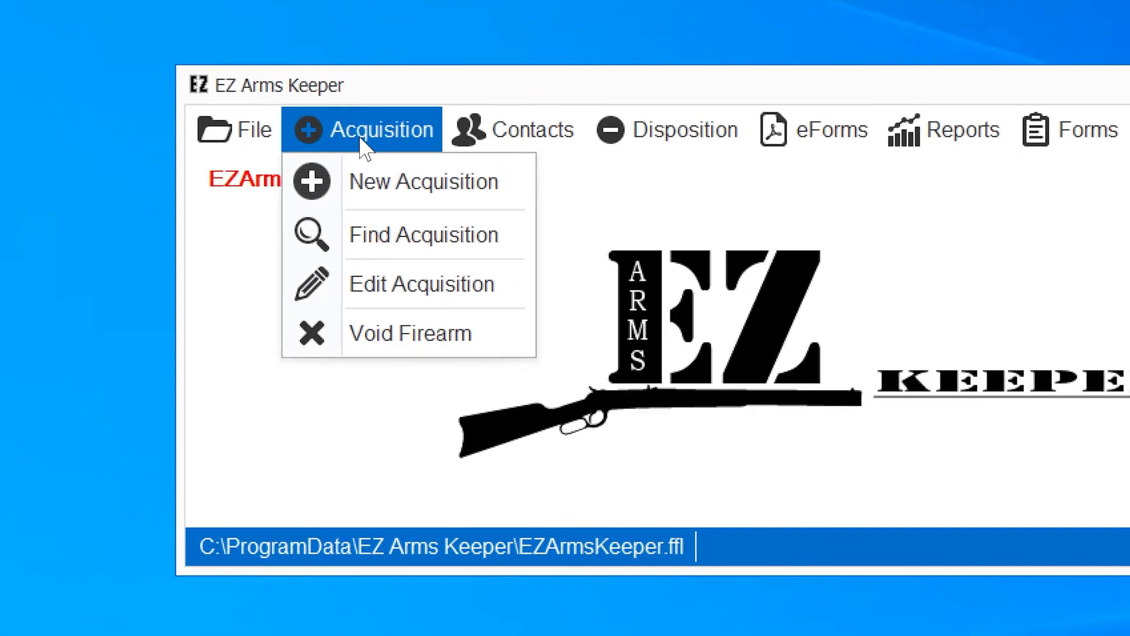
click(365, 235)
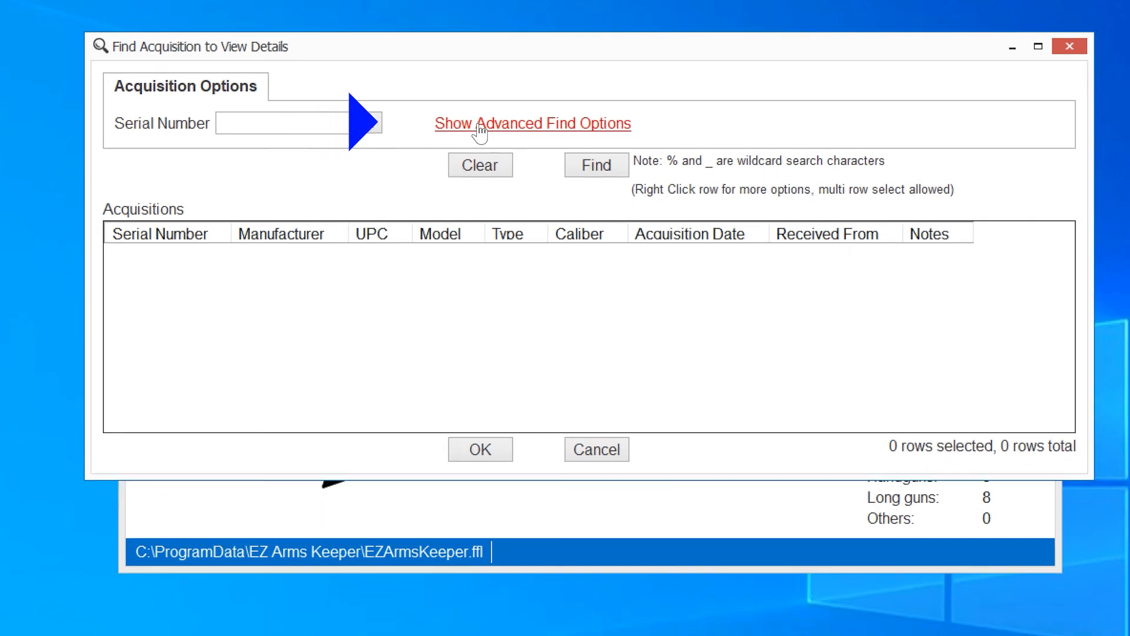
click(481, 125)
click(318, 146)
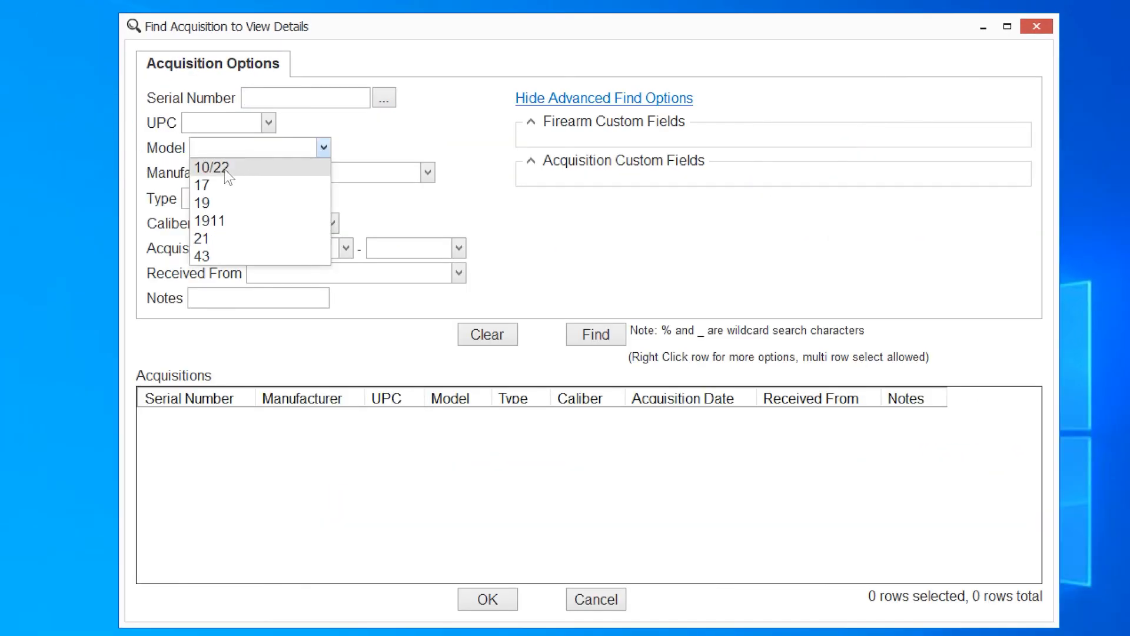
click(225, 168)
click(604, 335)
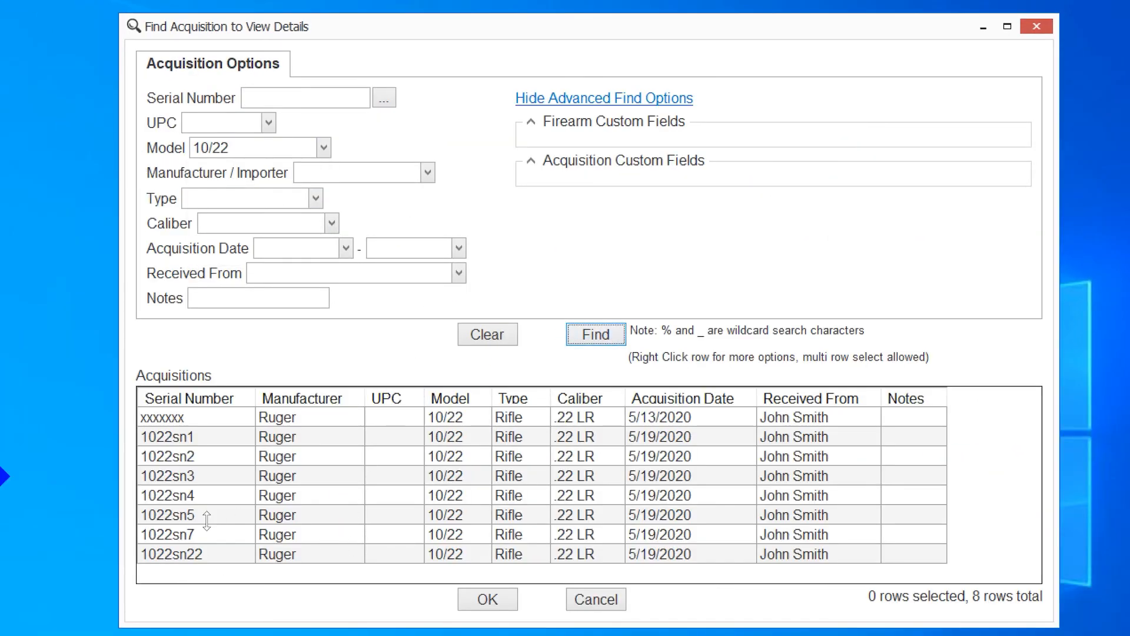
- View the acquisition details of serial number 1022sn3, and close the details and the acquisition search
click(203, 477)
click(509, 603)
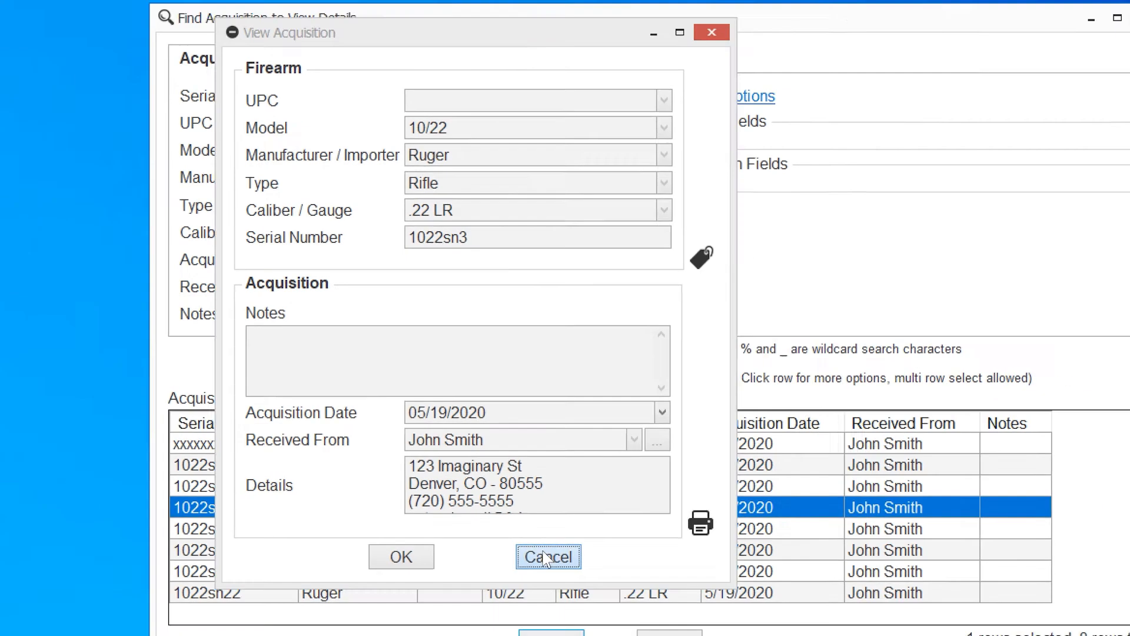
click(648, 591)
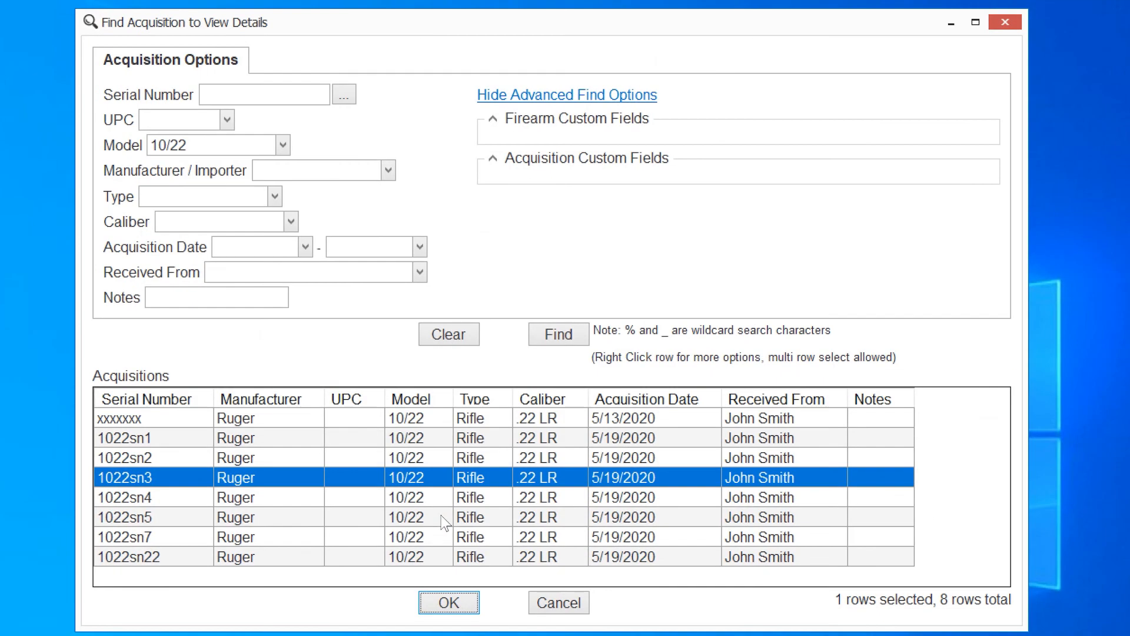
click(553, 602)
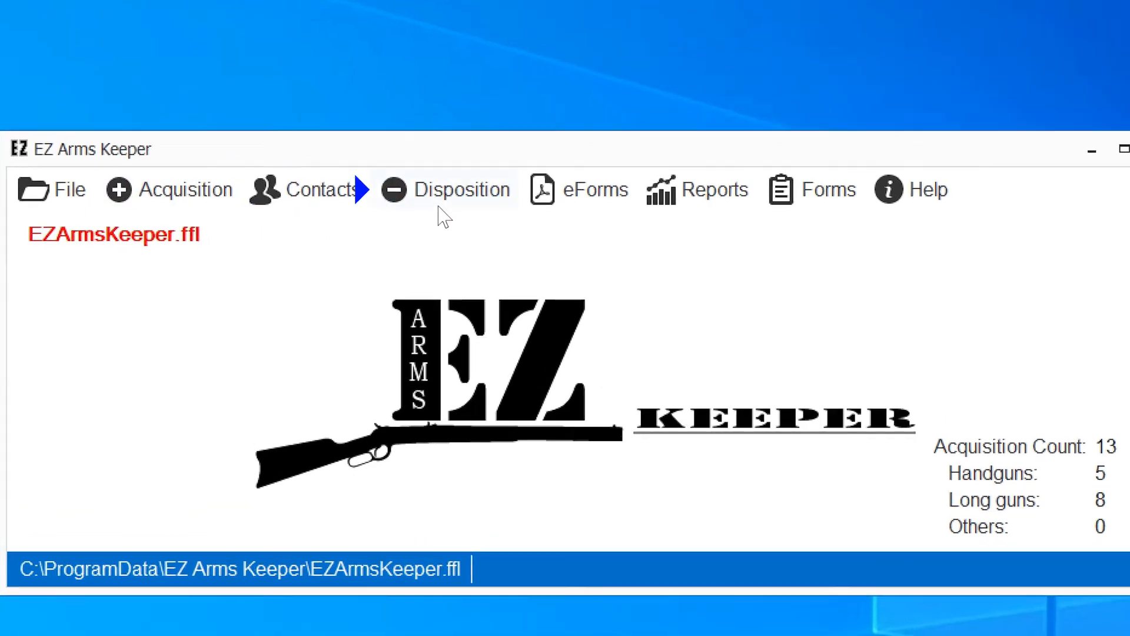
- Find the dispositions with serial number xxxxxxx
click(438, 195)
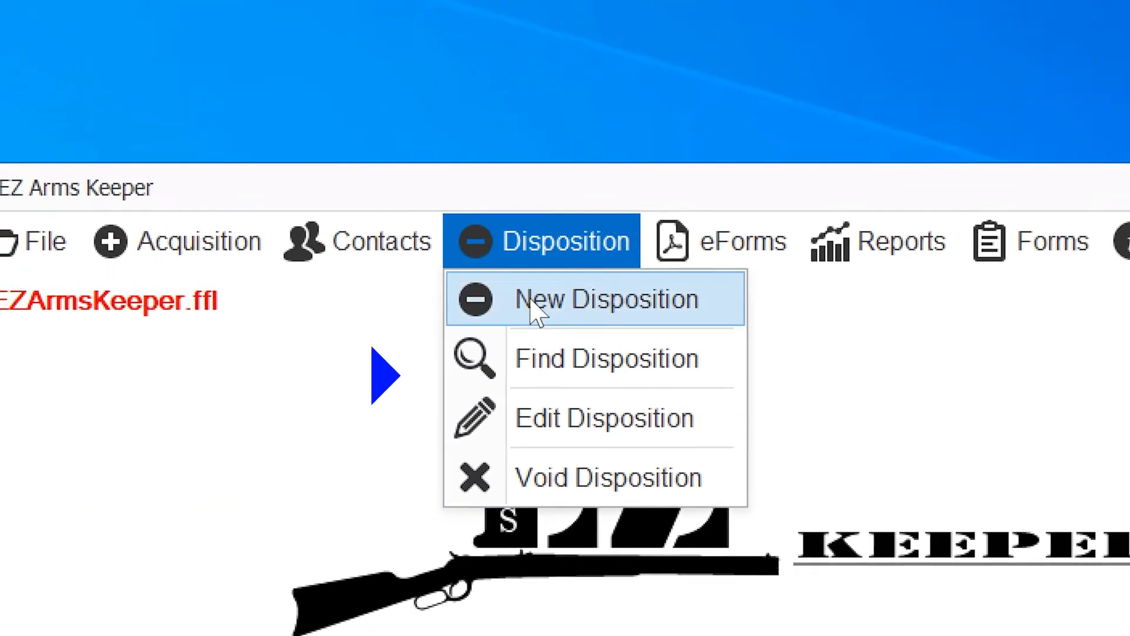
click(537, 365)
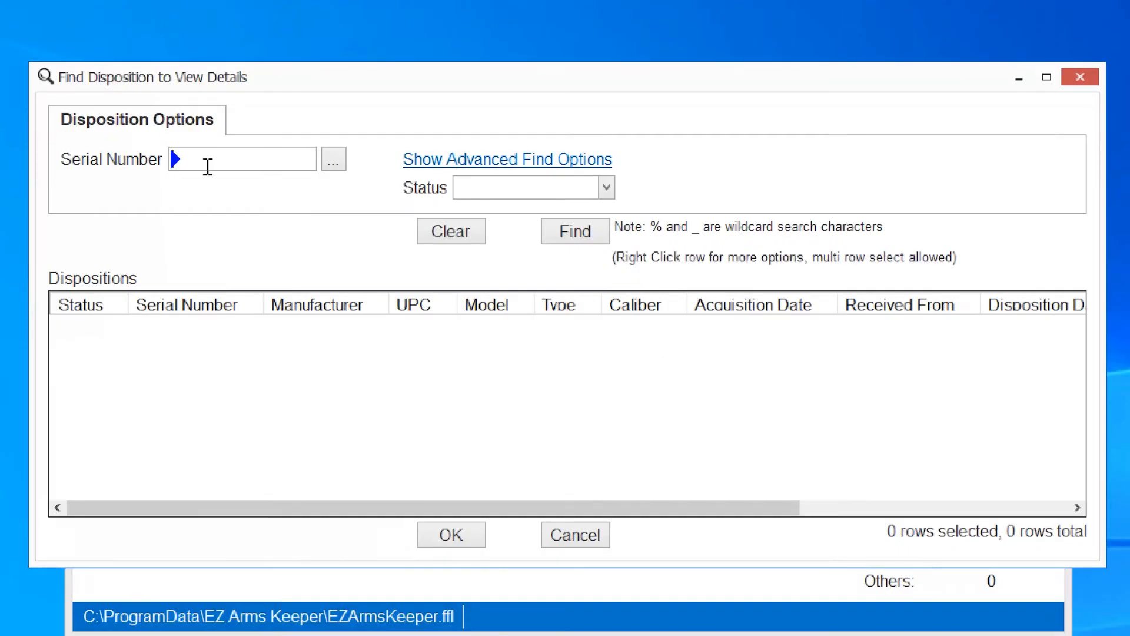
text(xxxxxxx)
click(580, 236)
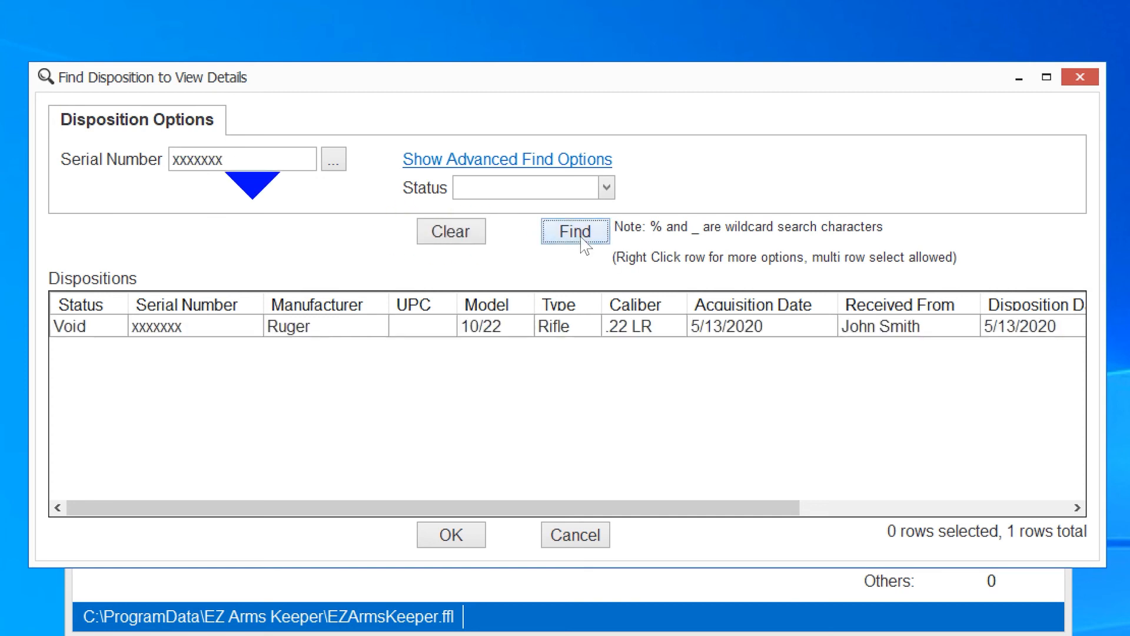
- View the details of the found xxxxxxx disposition and close them
click(91, 326)
click(468, 541)
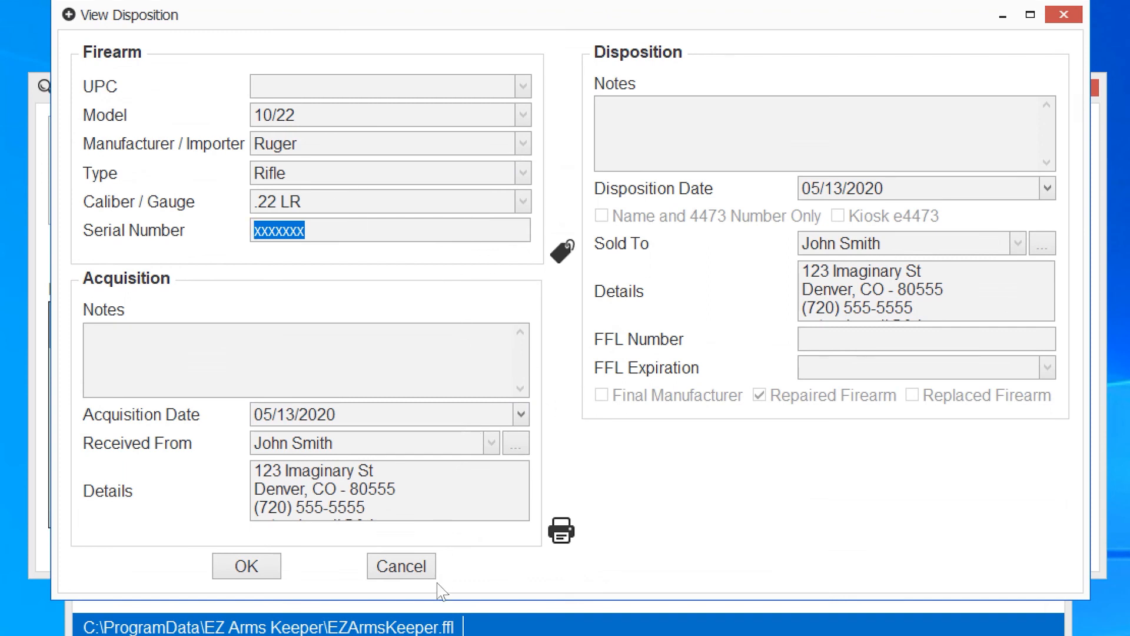
click(401, 565)
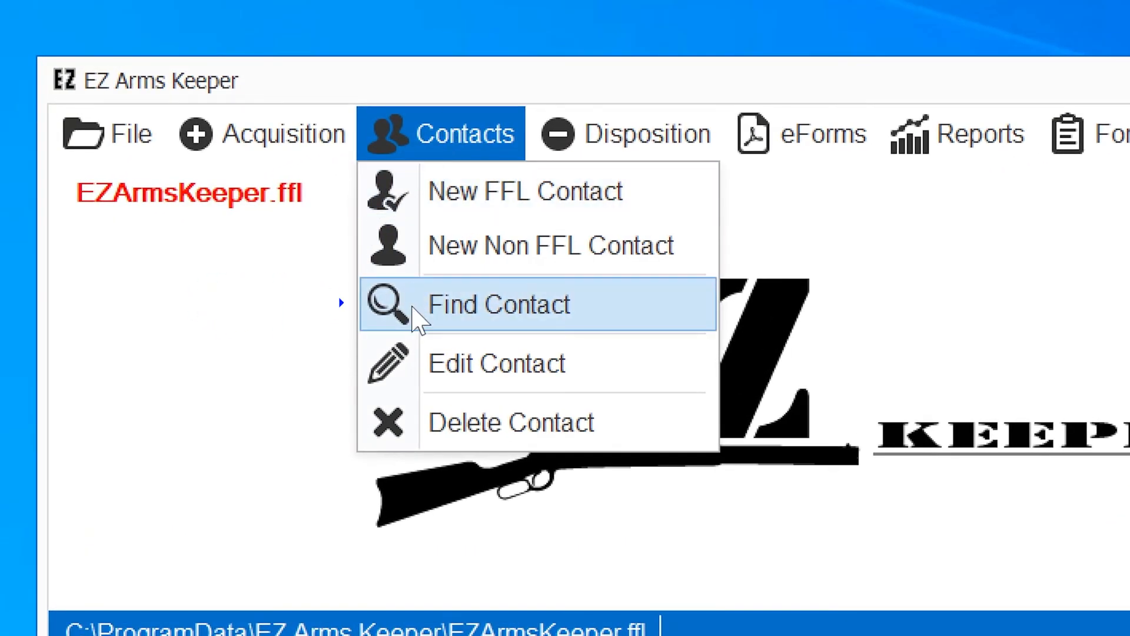
- Search the contacts by name for the first listed contact and open that contact's details
click(416, 318)
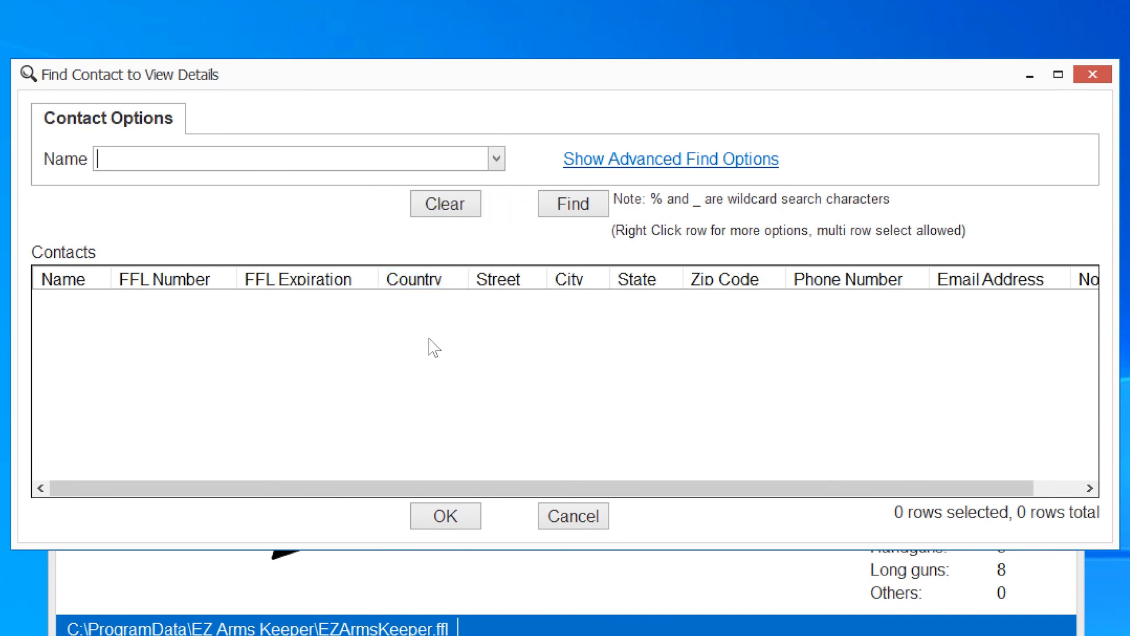
click(576, 212)
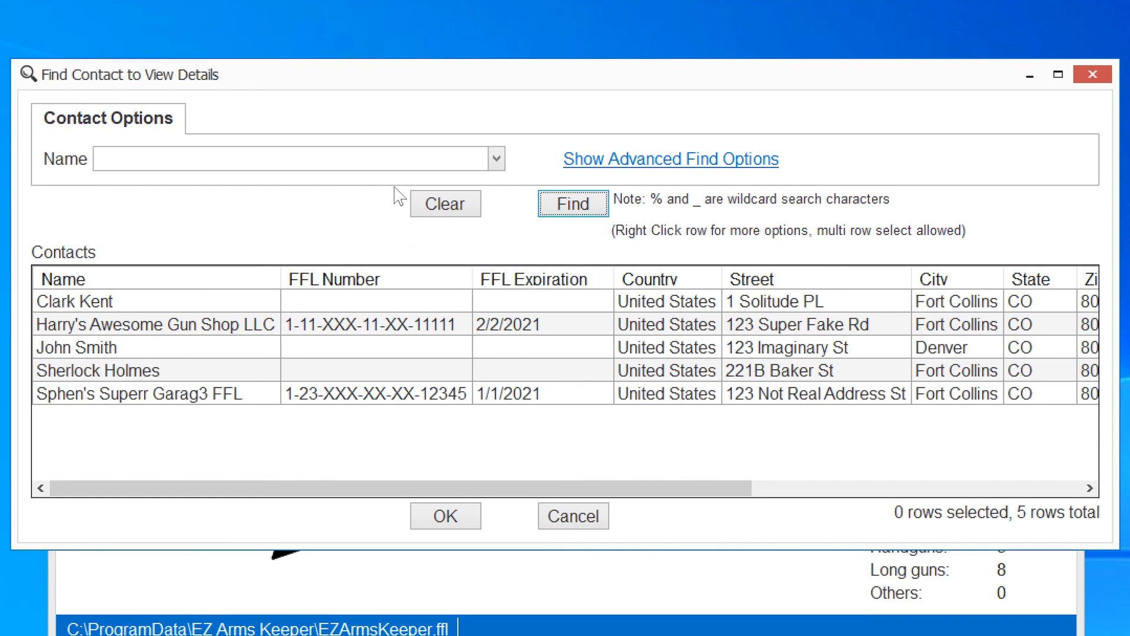
click(221, 159)
click(223, 159)
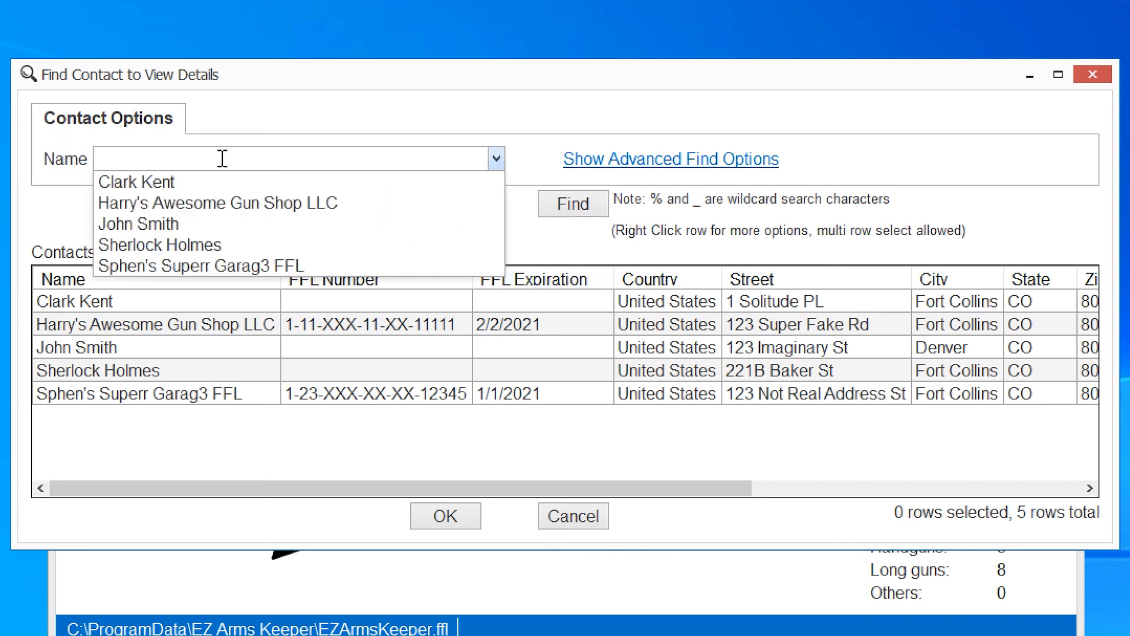
click(147, 182)
click(439, 301)
click(445, 518)
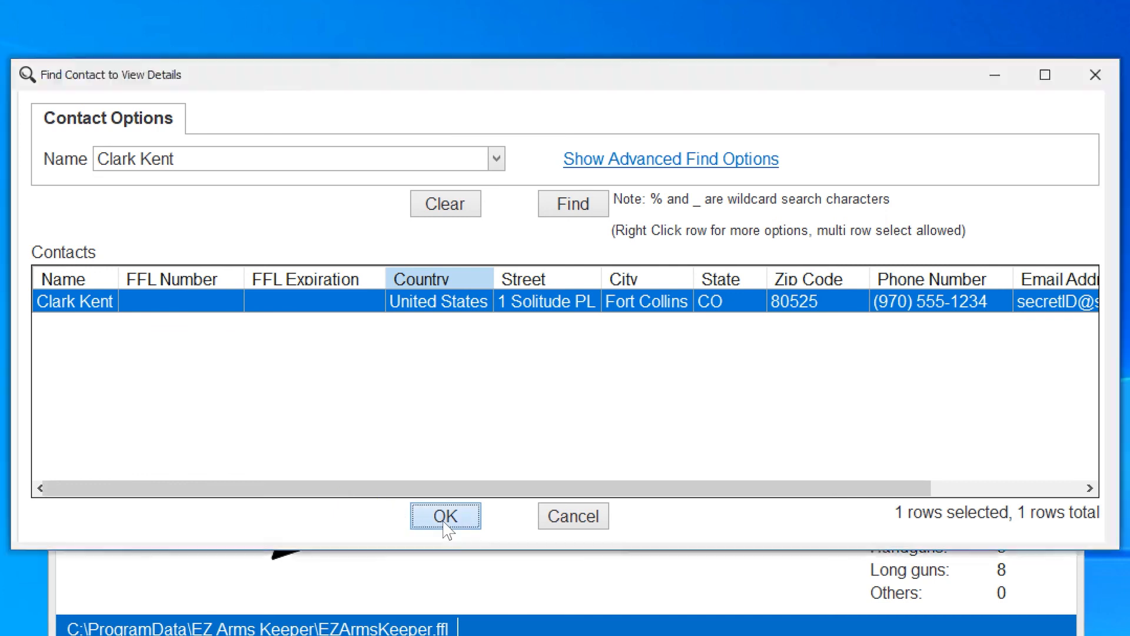